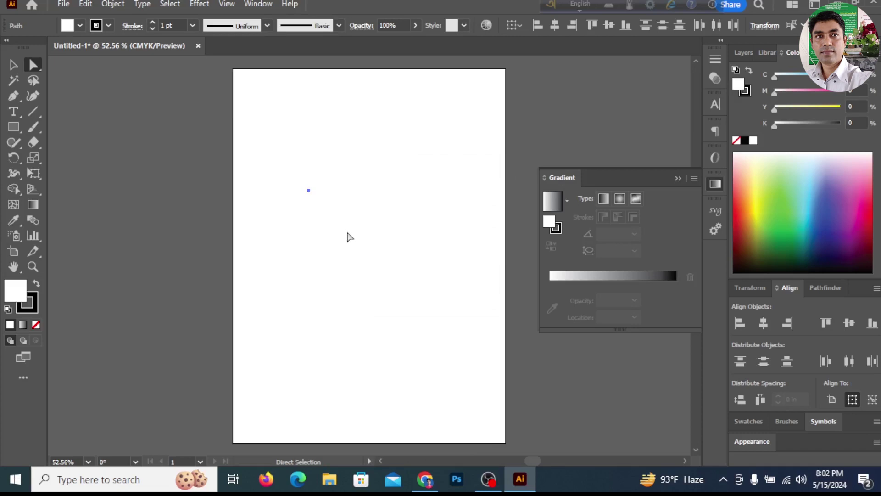
Undo the last Average operation and move the right slanted line closer to the left line's upper end.
key("ctrl+z")
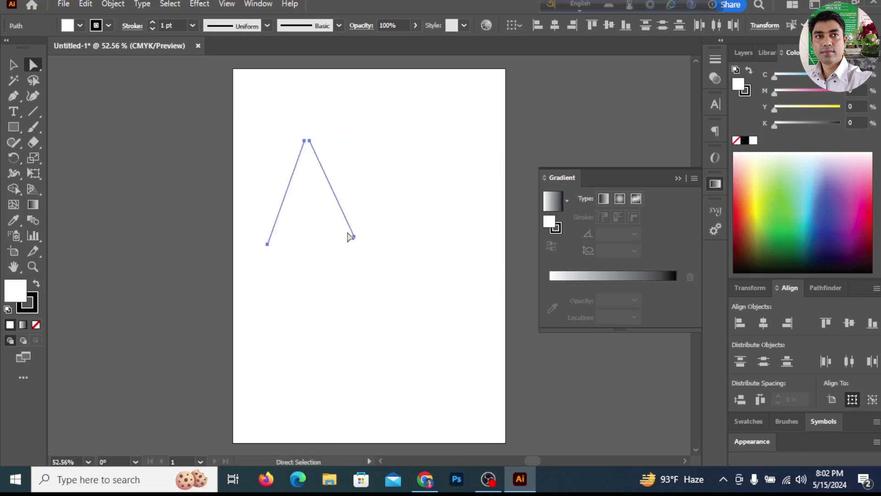
left_click(360, 283)
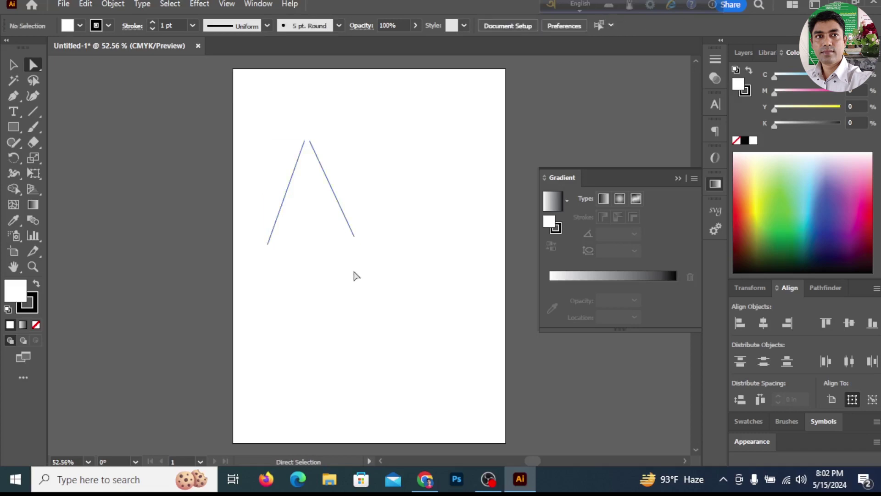
left_click_drag(339, 205, 335, 202)
left_click(358, 185)
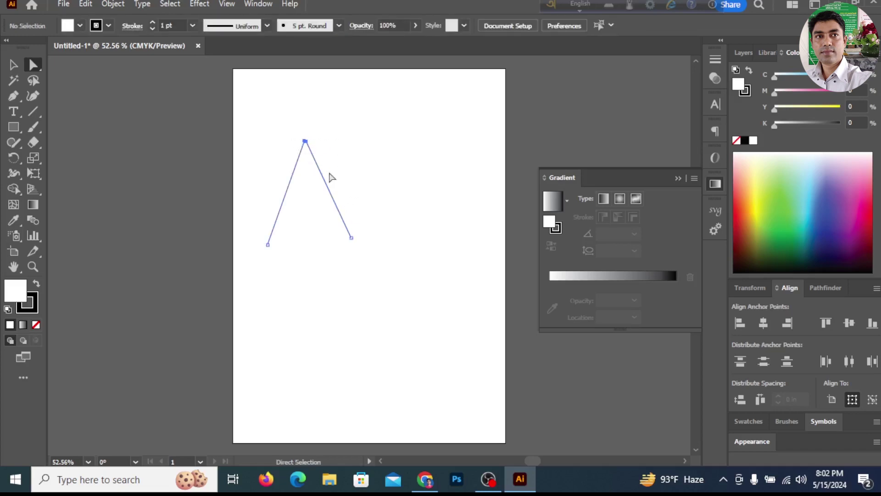
Average the two lines' upper anchor points on both axes so that they meet at one apex.
left_click(323, 183)
right_click(325, 189)
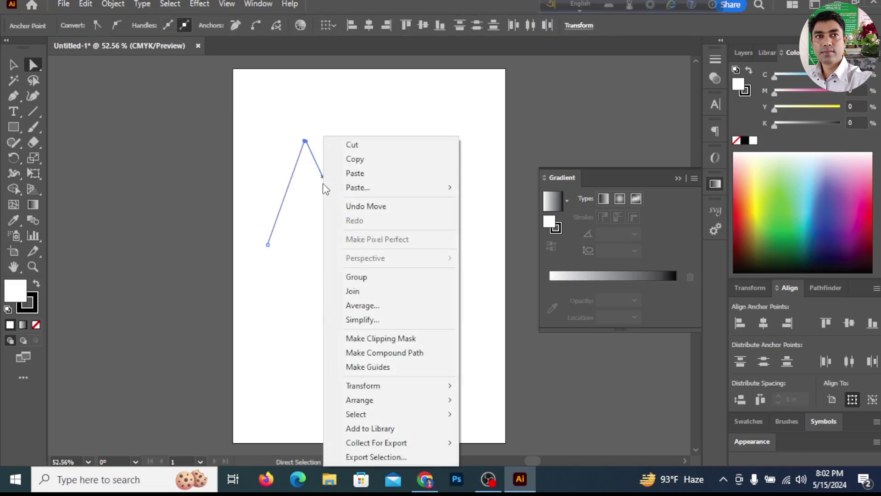
left_click(360, 306)
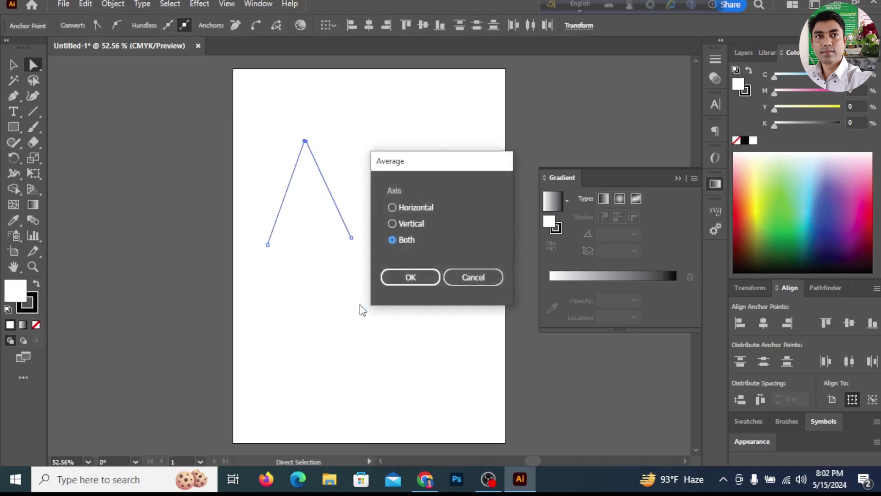
left_click(404, 277)
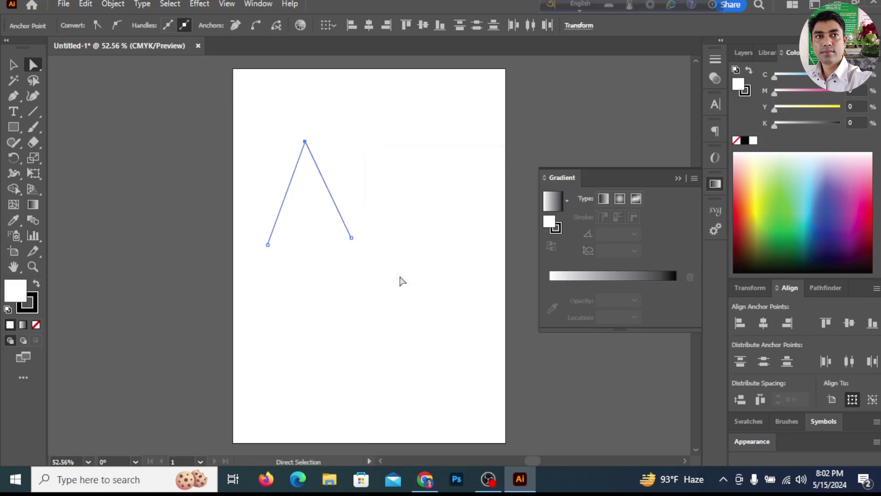
left_click(335, 277)
left_click_drag(251, 139, 396, 288)
left_click(320, 246)
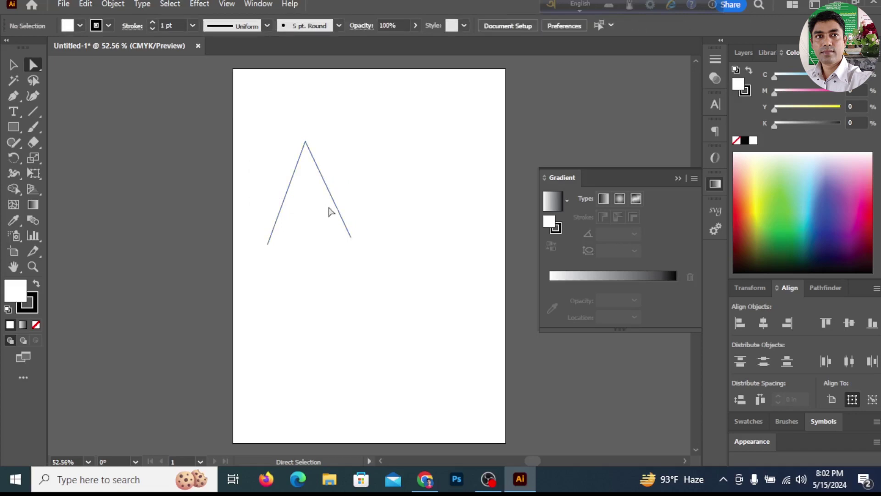
Try moving the right line away from the apex on its own and undo the move.
left_click(335, 200)
left_click_drag(334, 200, 366, 201)
key("ctrl+z")
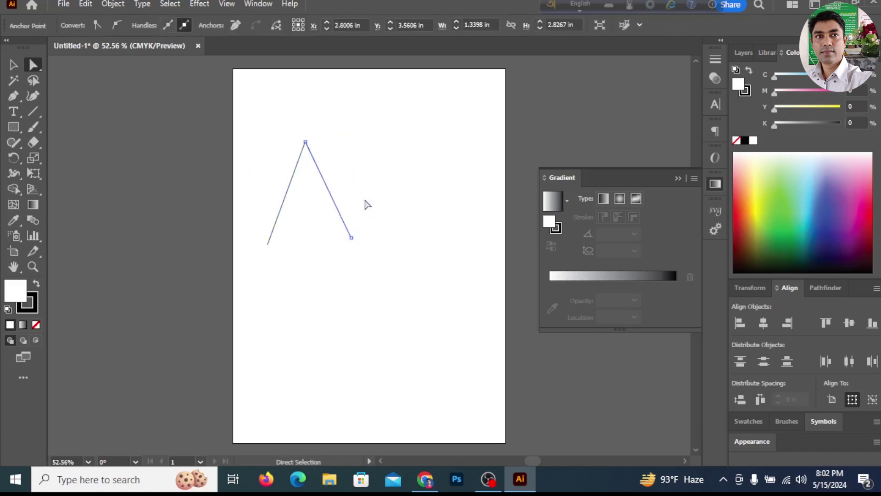
Nudge the left line to the left in small steps, away from the right line.
left_click(294, 176)
key("Left")
key("Left")
key("Left")
key("Left")
key("Left")
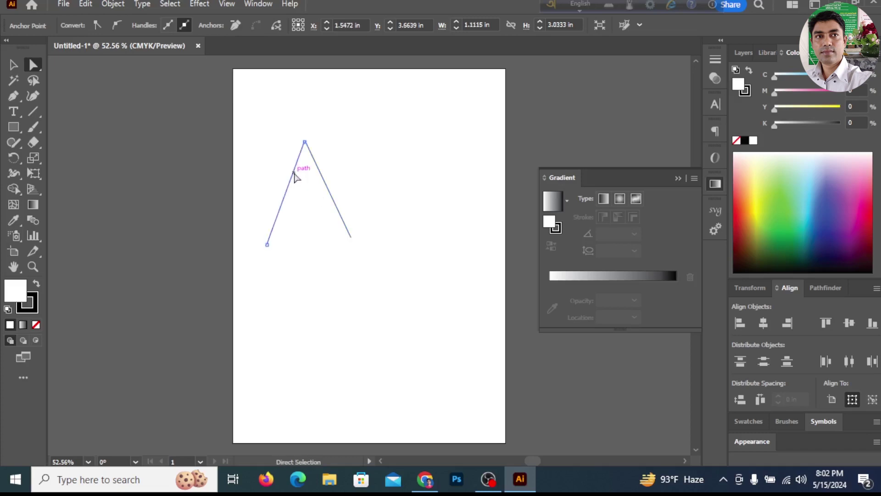
key("Left")
key("Left")
key("Left")
key("Left")
key("Left")
key("Left")
key("Left")
key("Left")
key("Left")
key("Left")
key("Left")
key("Left")
key("Left")
key("Left")
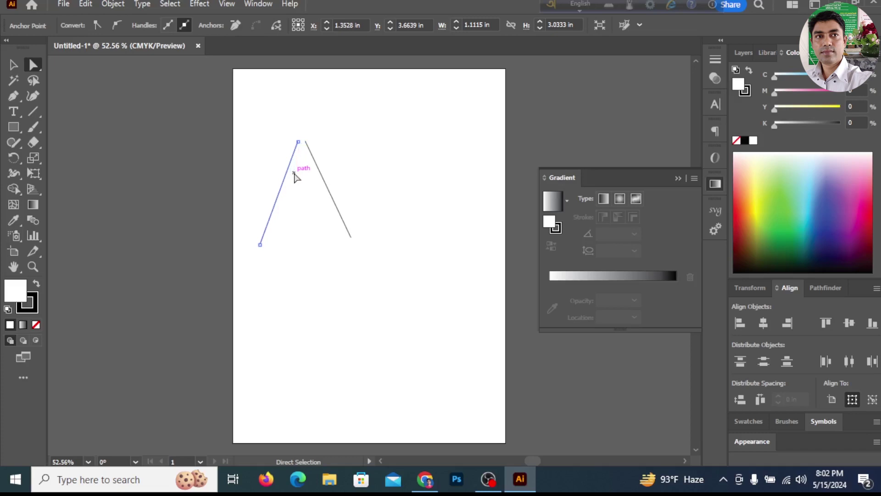
Nudge the left line back until its upper end meets the right line, and undo back to the separate lines before averaging.
key("Right")
key("Right")
key("Right")
key("Right")
key("Right")
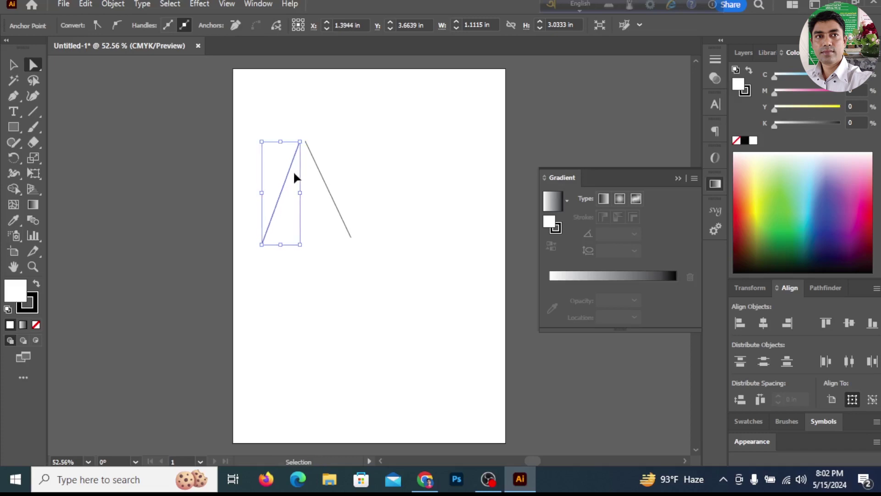
key("Right")
key("Right")
key("Right")
key("Right")
key("Right")
key("Right")
key("Right")
key("Right")
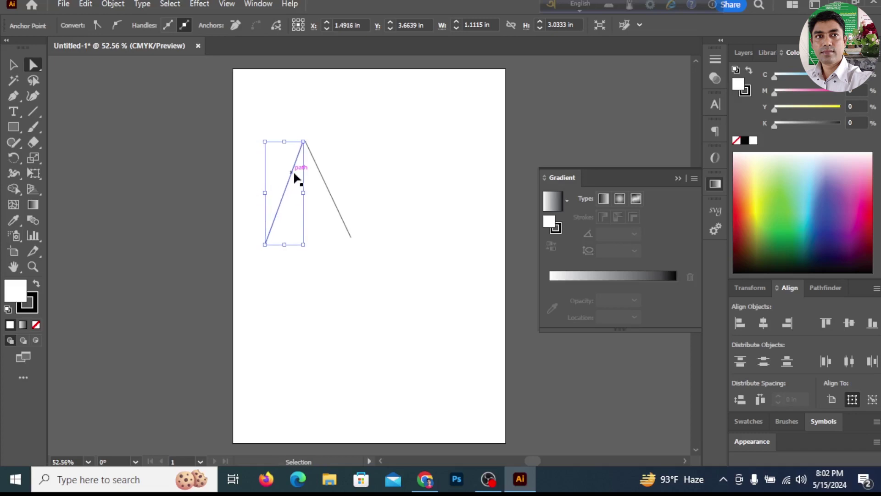
key("Right")
key("Right")
key("Right")
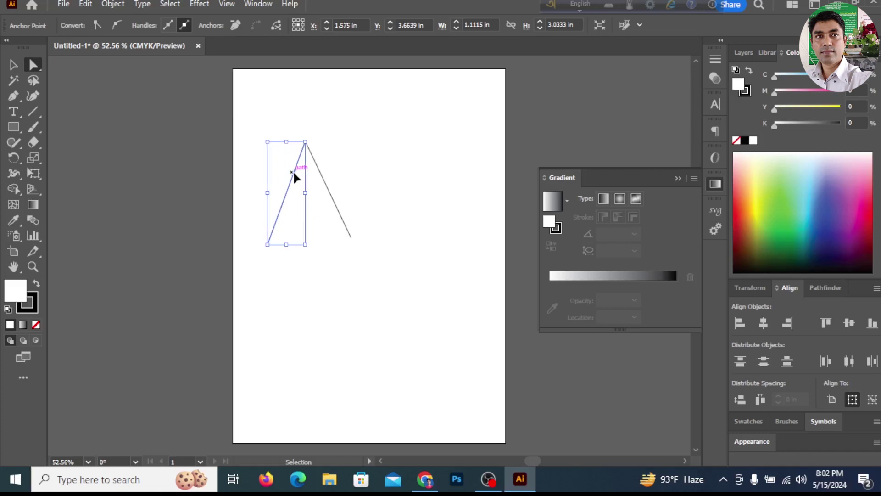
key("ctrl+j")
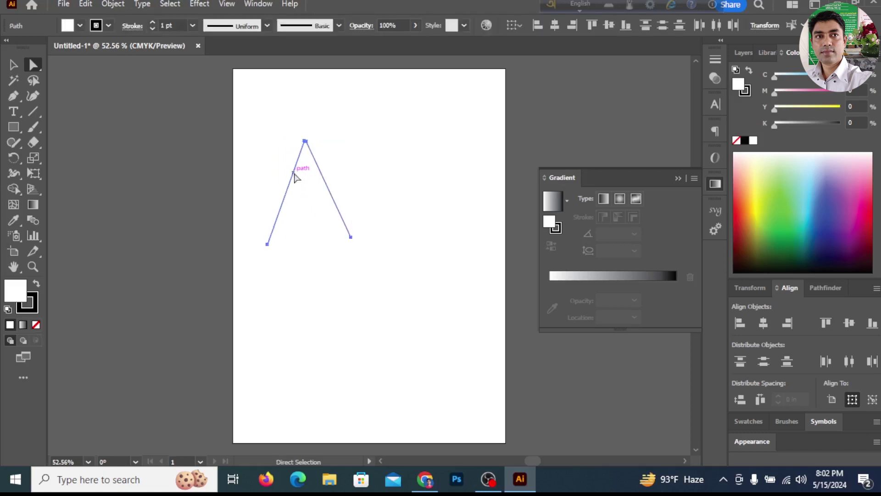
Try averaging both complete lines on both axes and undo the result.
right_click(321, 175)
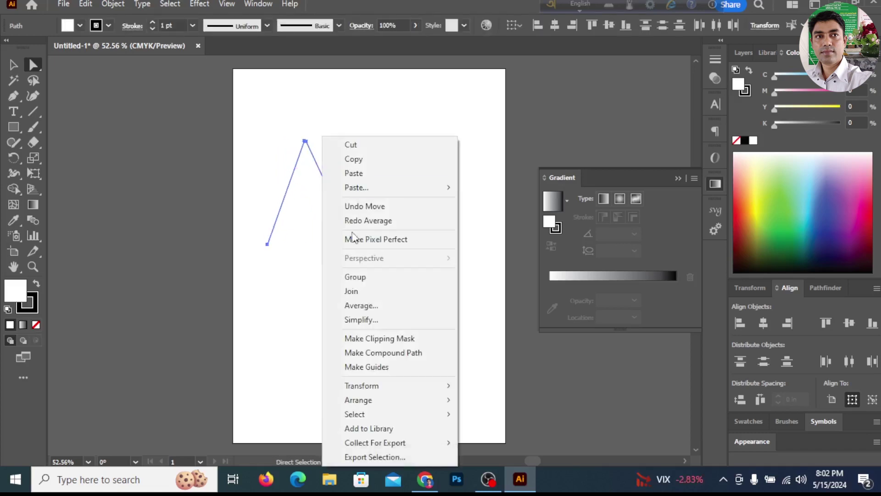
left_click(385, 306)
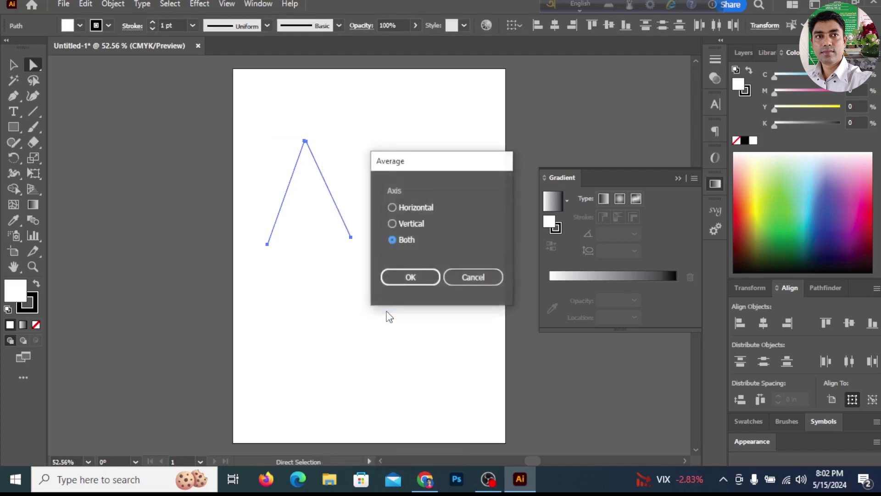
left_click(404, 275)
key("ctrl+z")
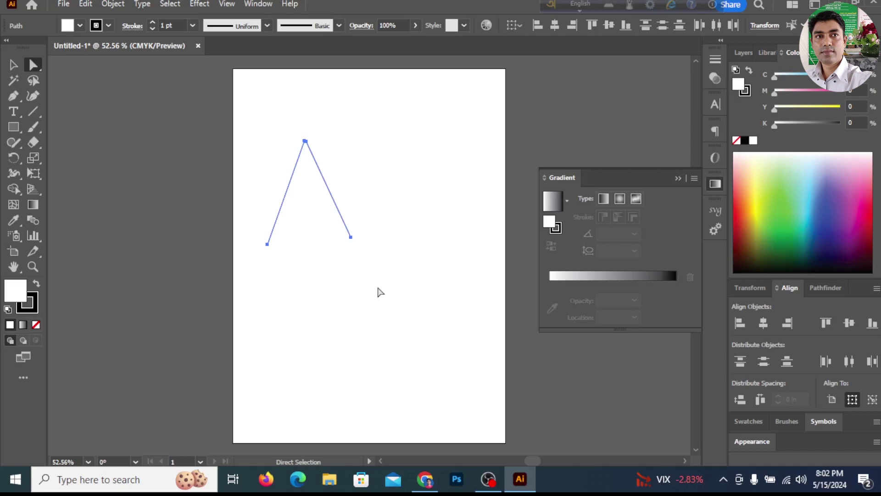
Select only the two upper anchor points of the lines and average them on both axes.
left_click(380, 292)
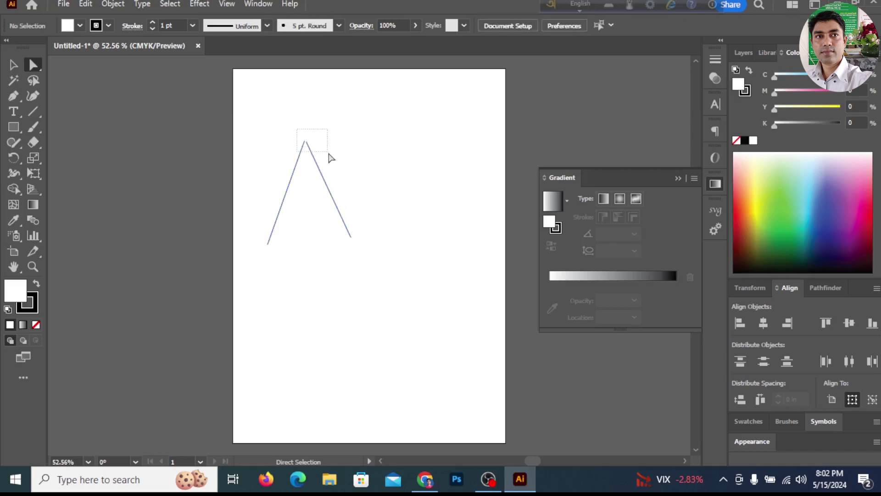
left_click_drag(328, 155, 328, 156)
right_click(309, 146)
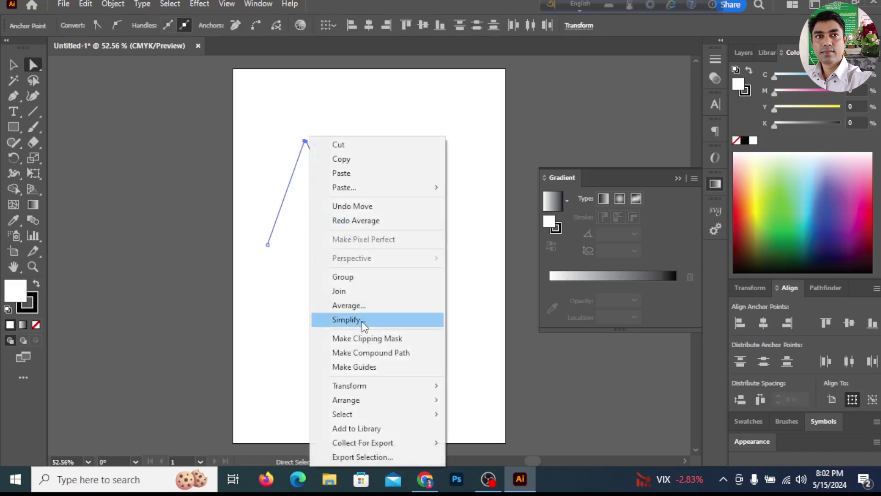
left_click(360, 306)
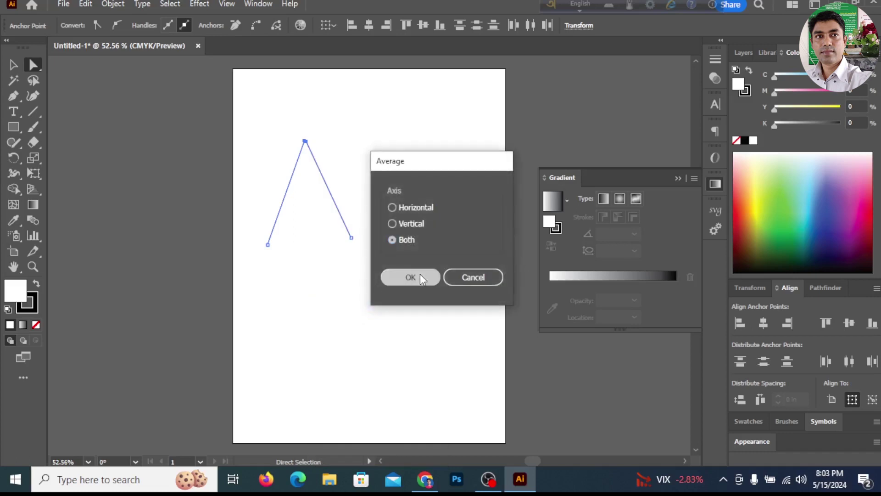
left_click(420, 276)
left_click(336, 272)
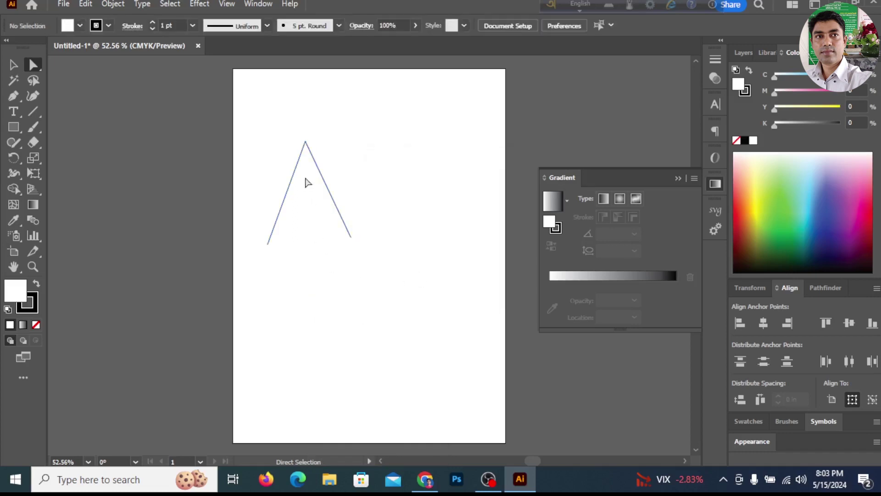
Join the two overlapping anchor points at the apex into a single connected path.
left_click_drag(277, 144, 333, 172)
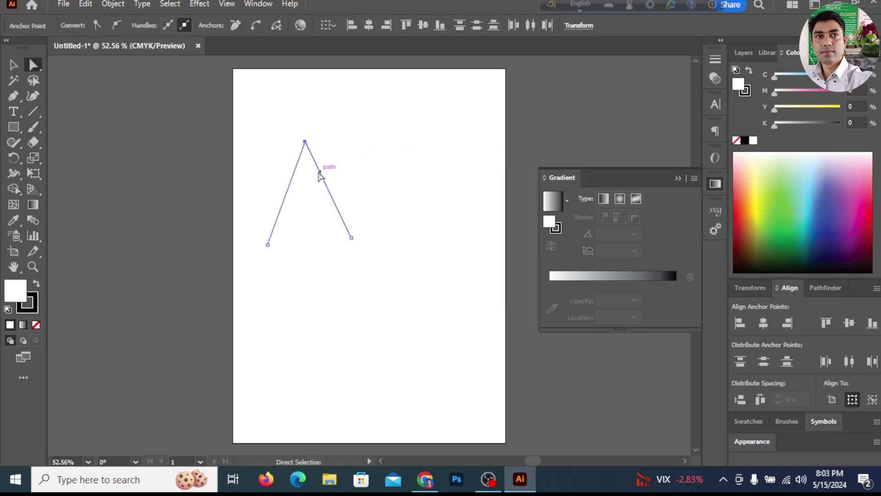
right_click(307, 146)
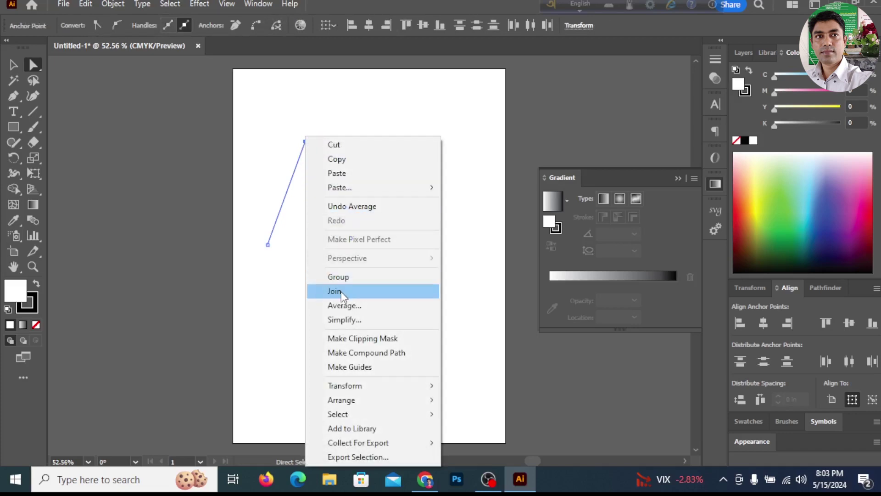
left_click(341, 292)
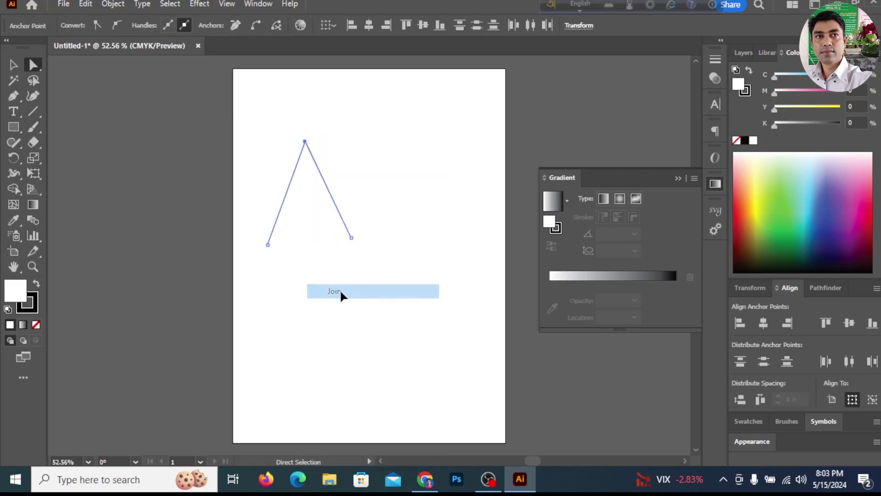
Try moving only the right segment of the joined path and undo the move.
left_click(433, 238)
left_click_drag(348, 223, 418, 214)
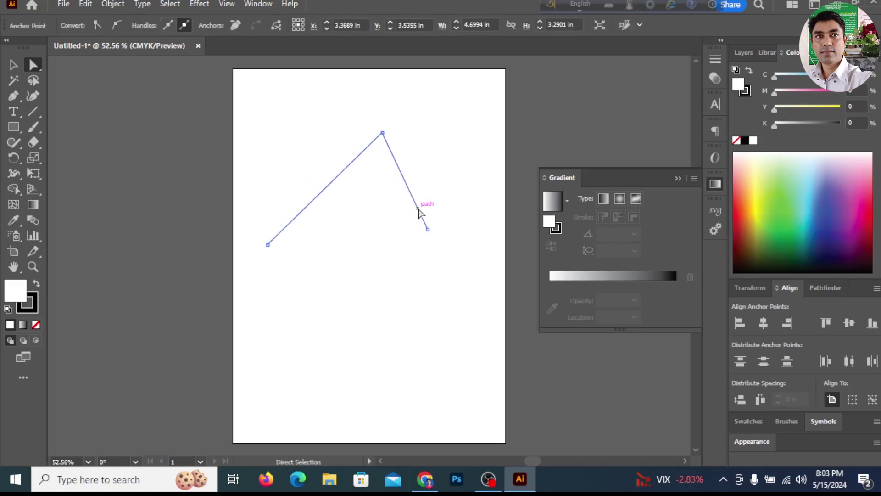
key("ctrl+z")
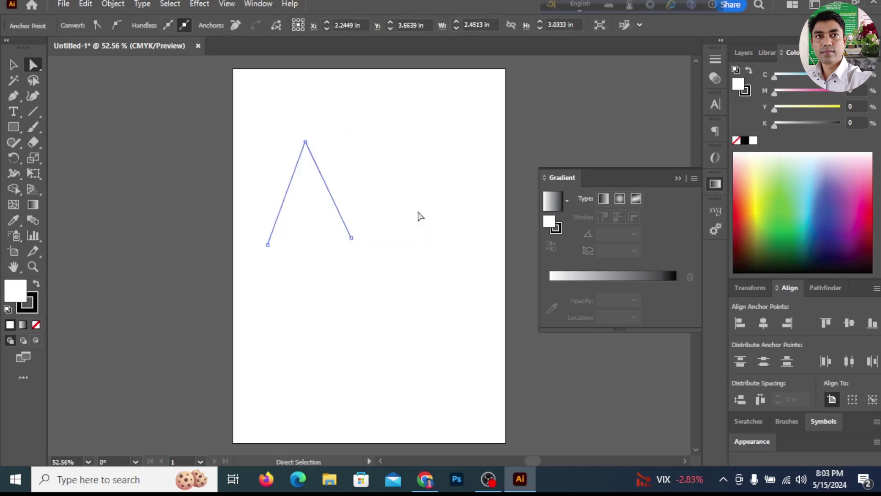
Move the joined path as a whole around the artboard, leaving it near the middle of the upper half.
left_click(13, 65)
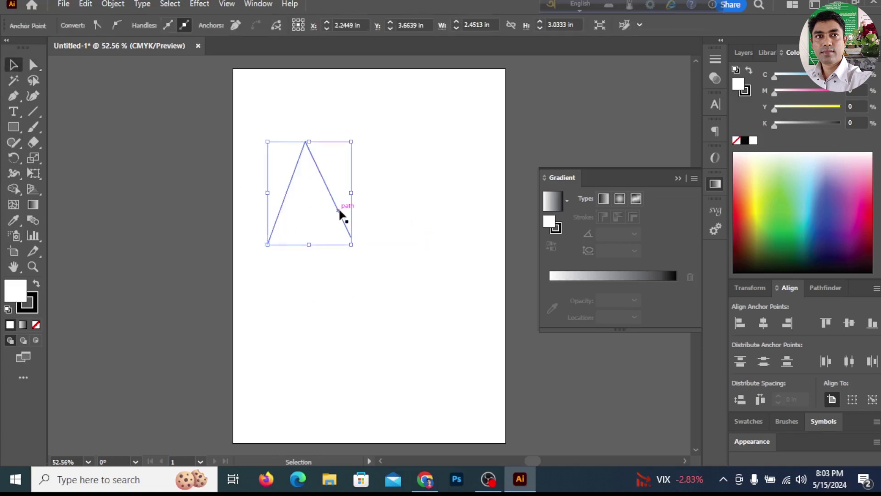
left_click_drag(340, 214, 404, 220)
left_click_drag(346, 278, 324, 232)
left_click_drag(411, 280, 385, 277)
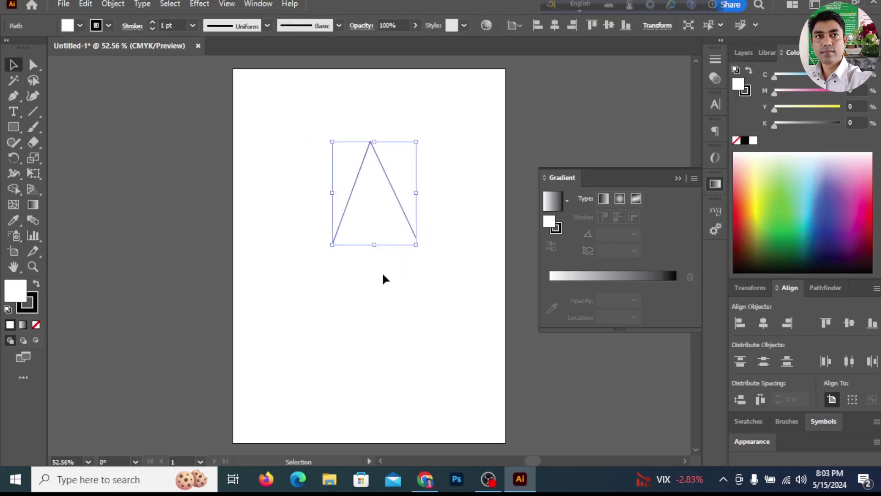
left_click_drag(375, 153, 301, 123)
left_click_drag(331, 181, 369, 214)
left_click(354, 274)
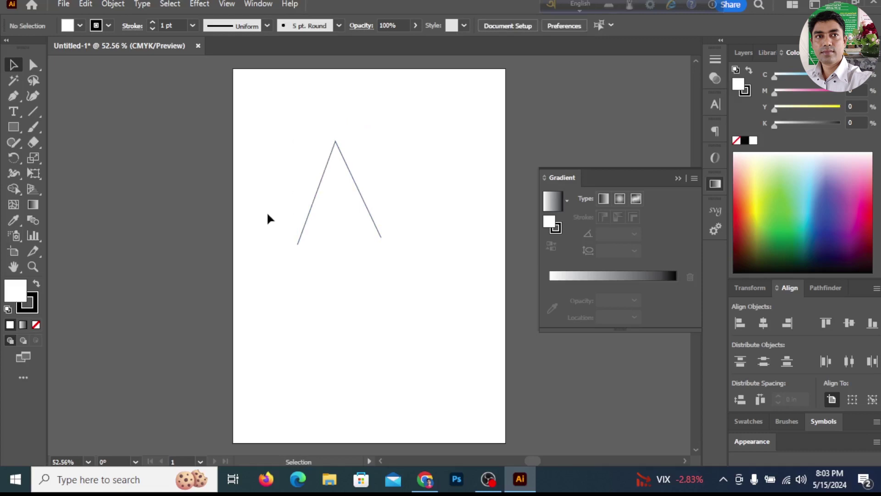
Draw a nearly horizontal crossbar with the Line Segment tool between the two legs to form a letter A.
key("ctrl+plus")
key("ctrl+plus")
key("ctrl+plus")
key("h")
left_click_drag(213, 246, 237, 230)
left_click(33, 111)
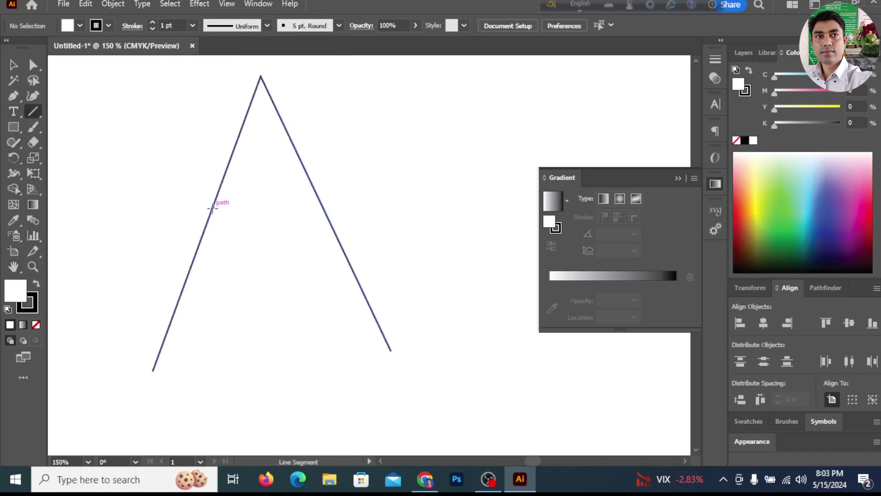
left_click_drag(205, 225, 331, 223)
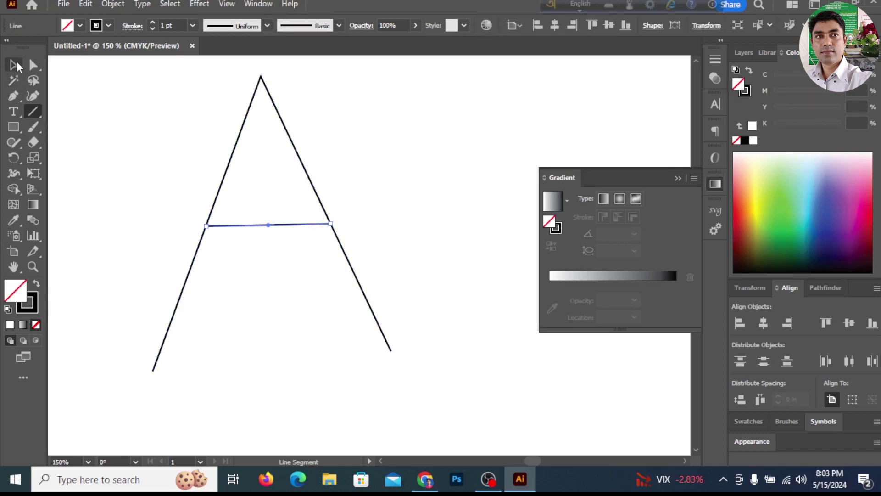
Select the joined path together with its crossbar and delete the whole letter A.
left_click(14, 65)
left_click(170, 178)
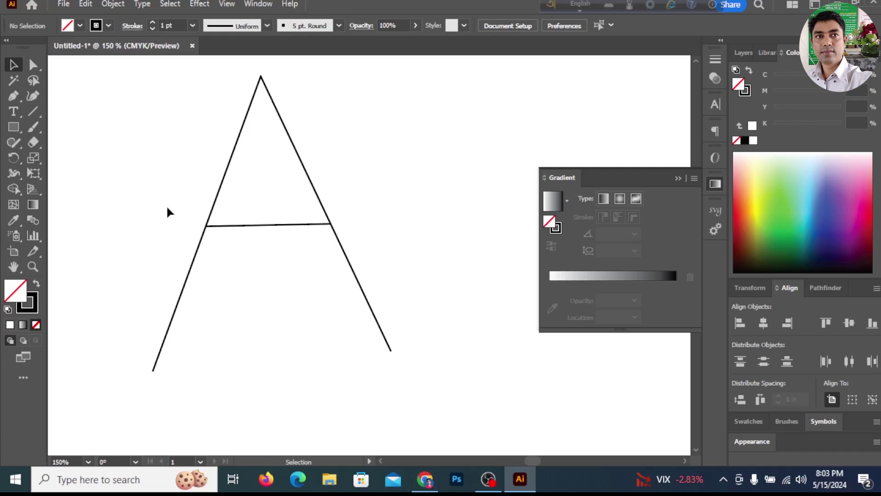
left_click_drag(180, 135, 372, 387)
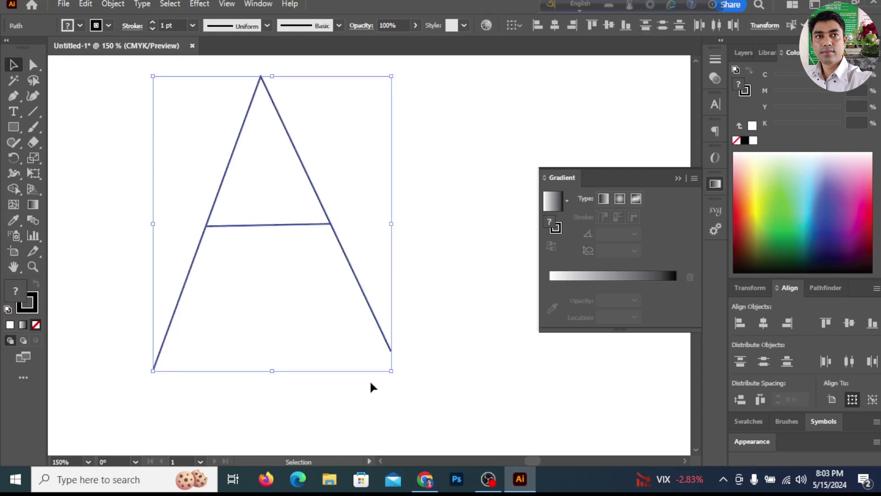
key("Delete")
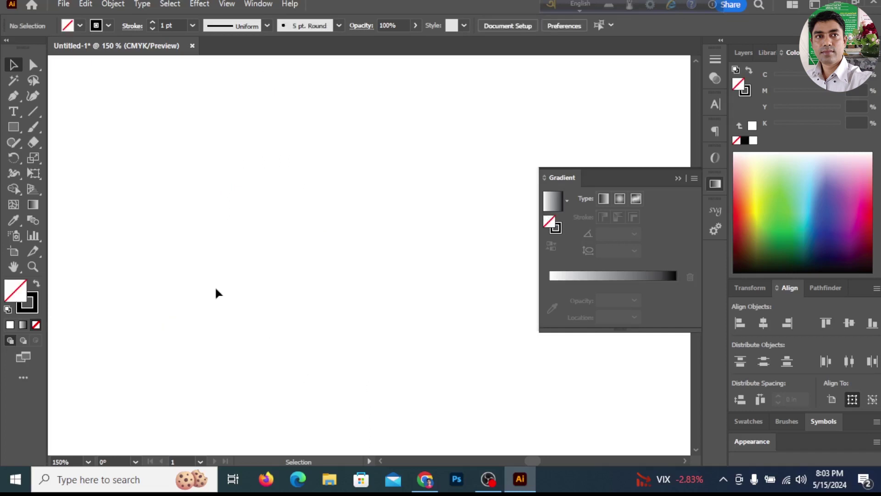
Draw a left-bulging curved segment about 1.4 in tall with the Pen tool in the left half of the visible artboard area.
left_click(13, 96)
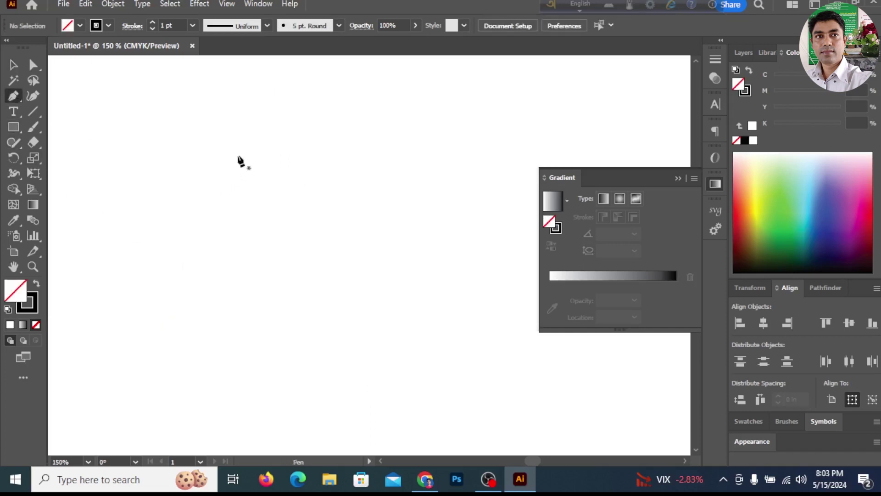
left_click(250, 127)
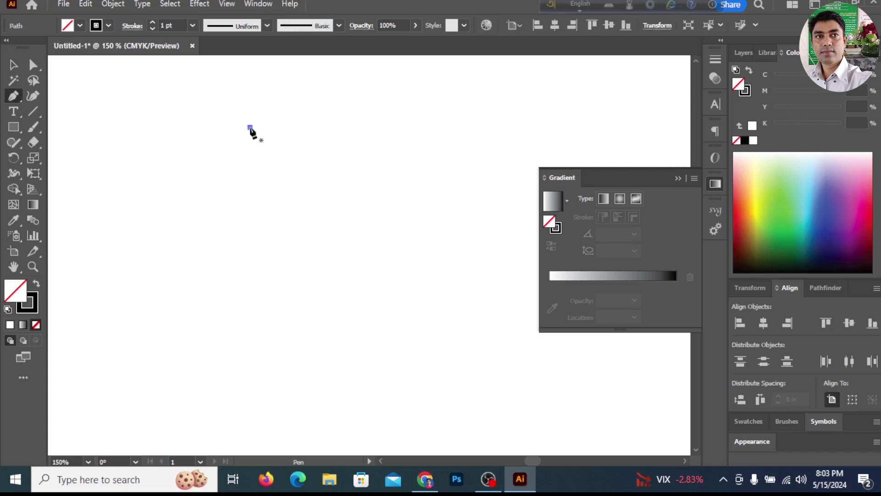
left_click_drag(236, 262, 269, 335)
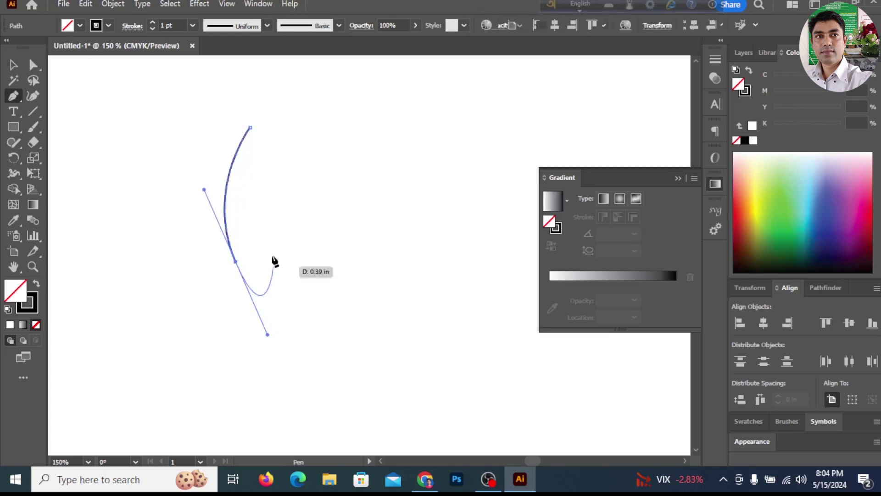
Remove the outgoing handle from the curve's lower anchor and close the path at the upper anchor with a right-bulging curve, forming a leaf.
mouse_move(252, 130)
left_mouse_down()
mouse_move(271, 148)
mouse_move(233, 112)
mouse_move(195, 124)
mouse_move(170, 74)
mouse_move(202, 94)
left_mouse_up()
key("ctrl+z")
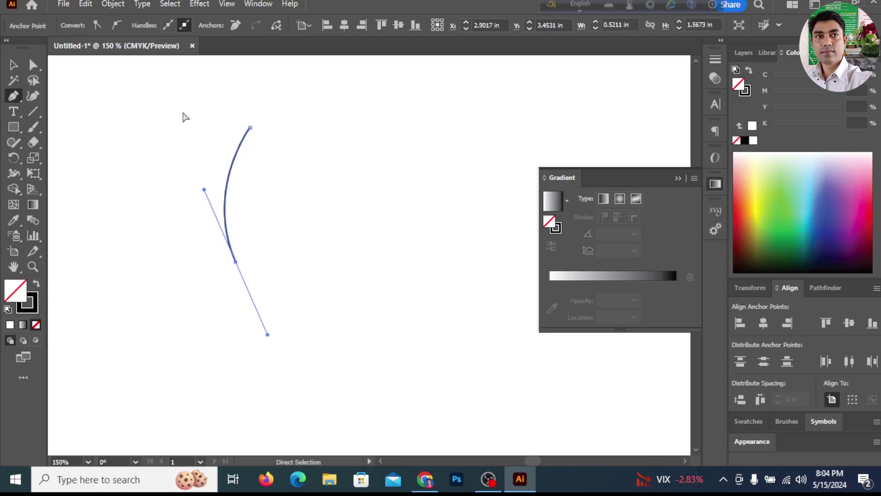
left_click(236, 263)
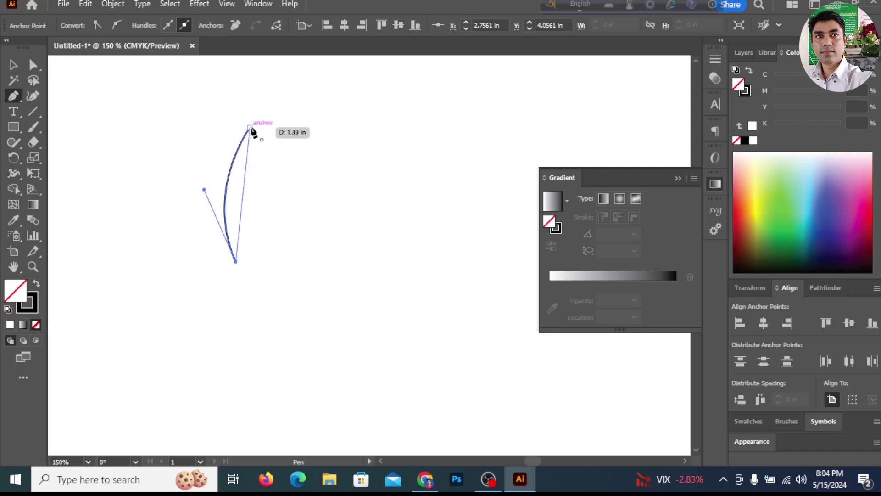
left_click_drag(250, 128, 212, 173)
Move the leaf shape, stretch it to more than twice its width and nearly twice its height, and deselect it.
scroll(202, 74, "up", 4)
key("v")
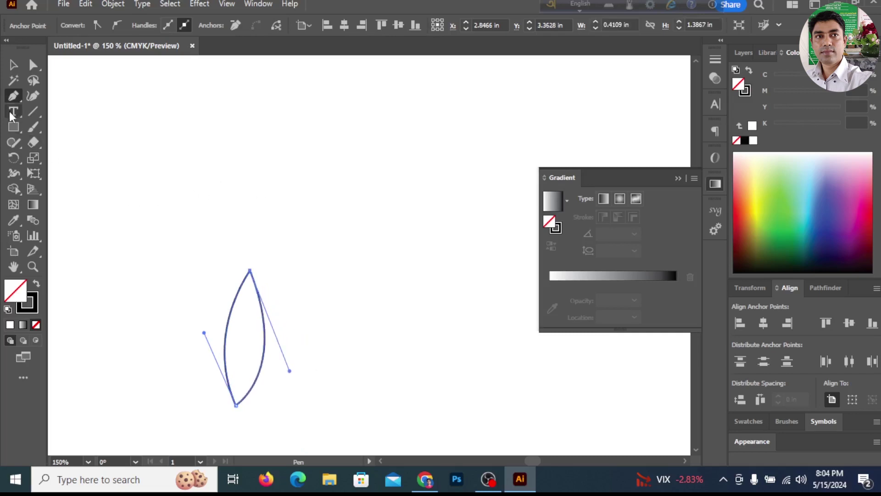
left_click_drag(229, 305, 350, 348)
left_click(345, 321)
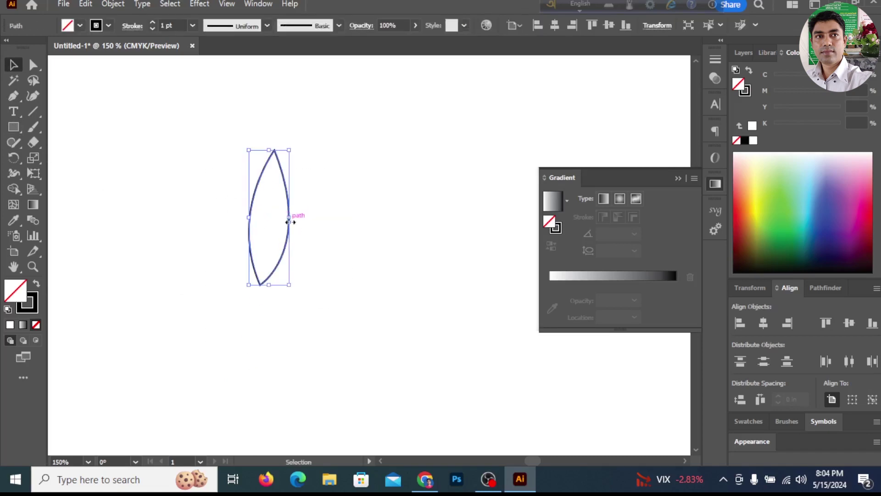
left_click_drag(289, 217, 343, 217)
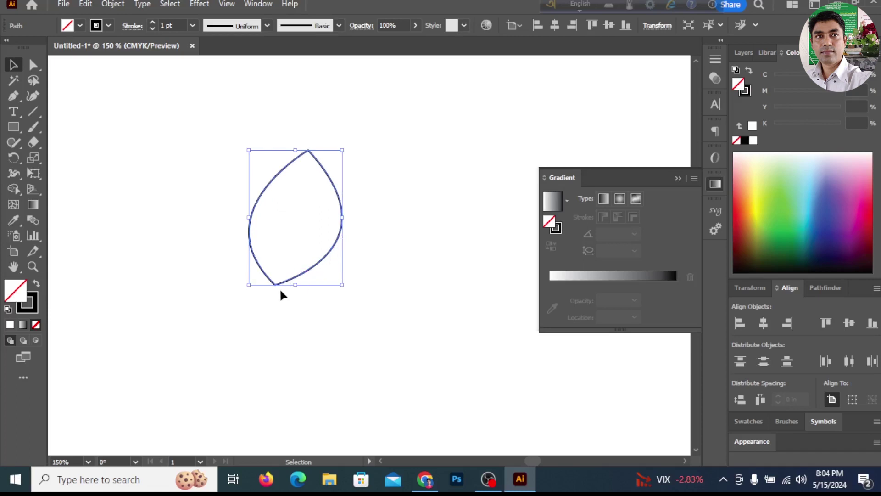
left_click_drag(294, 286, 298, 391)
left_click(407, 285)
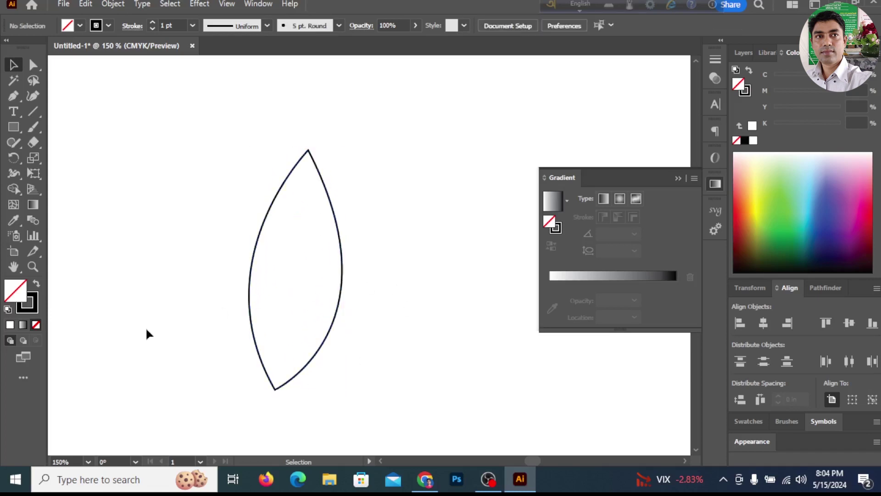
Select the enlarged leaf shape and delete it.
left_click_drag(223, 146, 350, 416)
key("Delete")
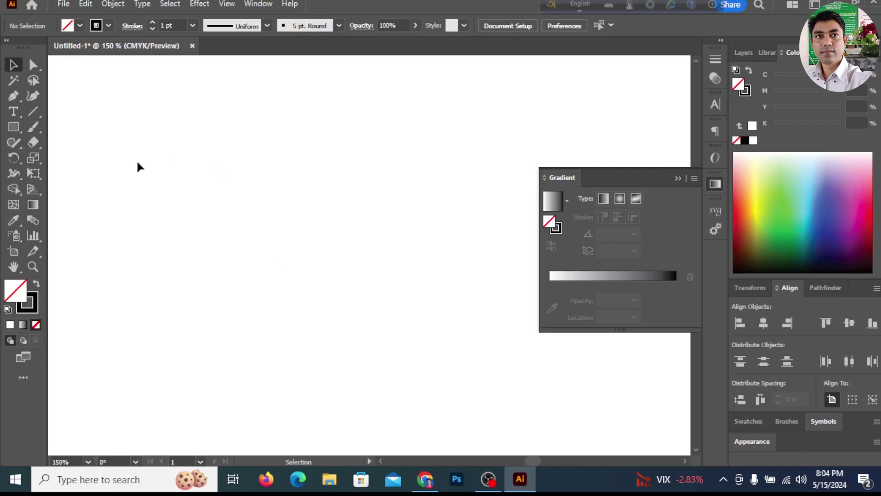
Show the rulers and place a vertical guide through the artboard's centre at about 4 in.
key("ctrl")
key("ctrl+minus")
key("ctrl+minus")
key("ctrl+minus")
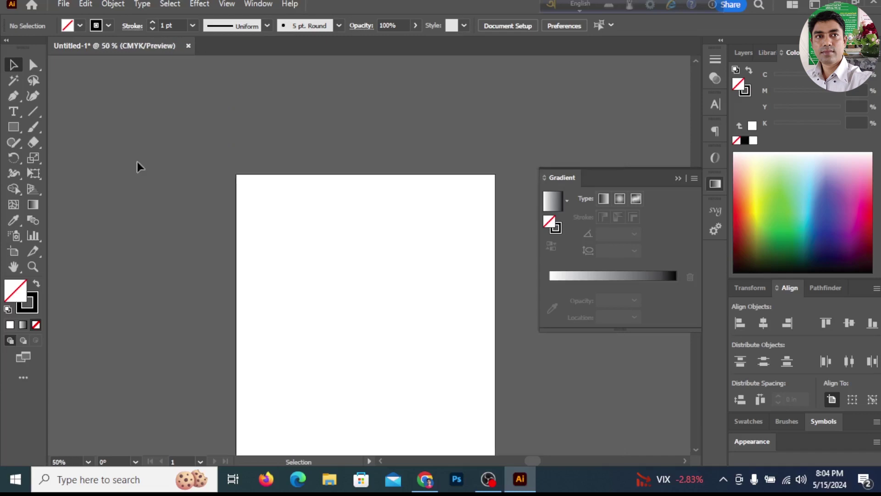
left_click(13, 267)
left_click_drag(243, 351, 222, 264)
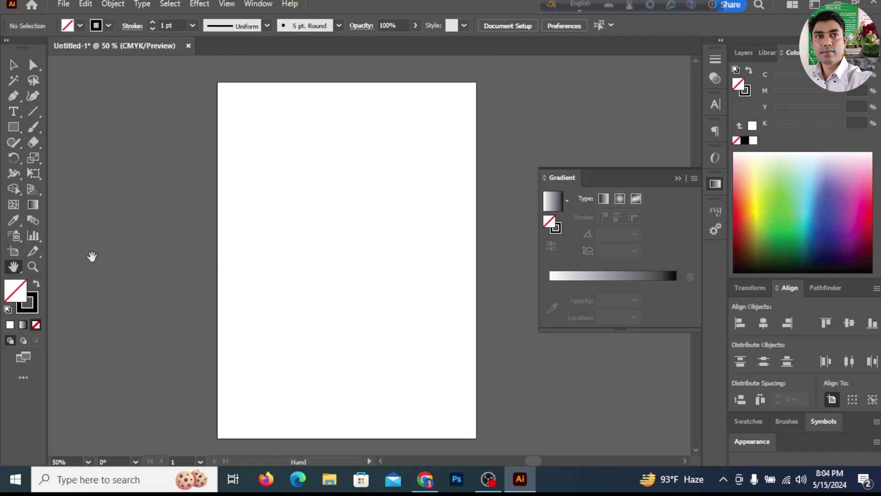
key("ctrl+r")
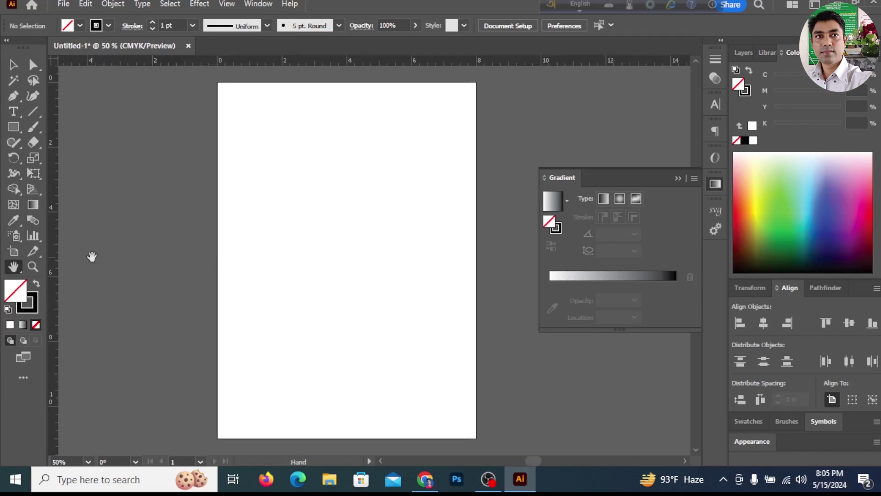
left_click_drag(56, 223, 166, 241)
left_click_drag(357, 237, 348, 250)
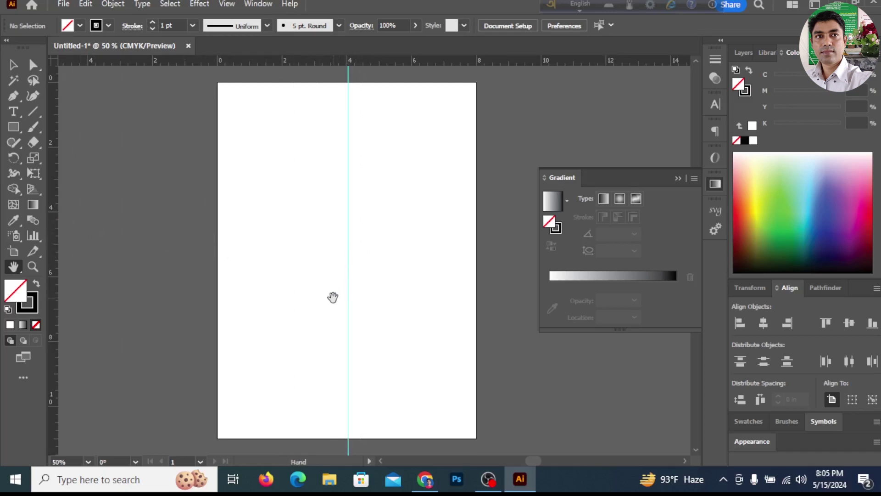
Draw the left half of a heart with the Pen tool, curving from the guide's upper part out to about X 2 in and back at about Y 6.26 in.
left_click(14, 95)
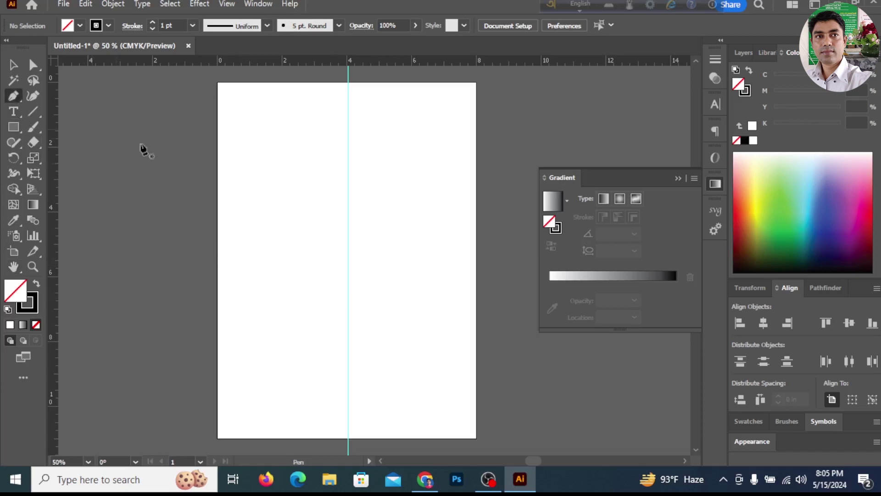
left_click(347, 143)
left_click_drag(283, 147, 266, 193)
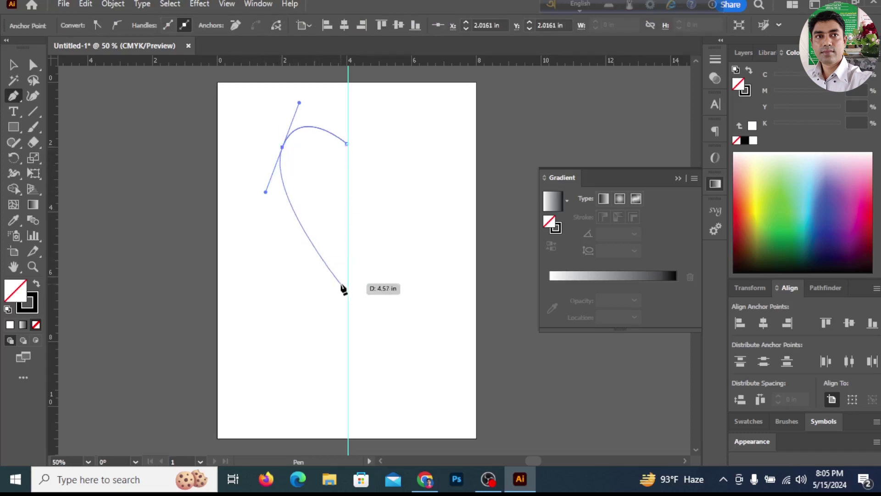
left_click(347, 285)
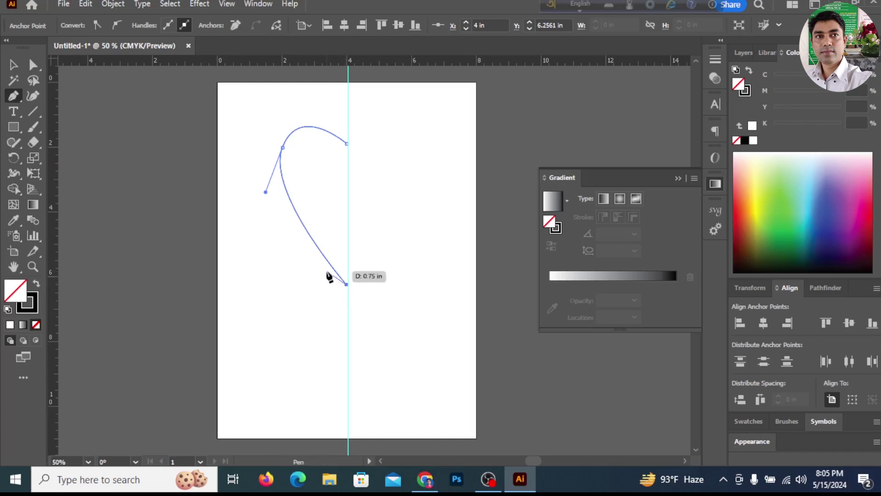
left_click(13, 65)
left_click(285, 324)
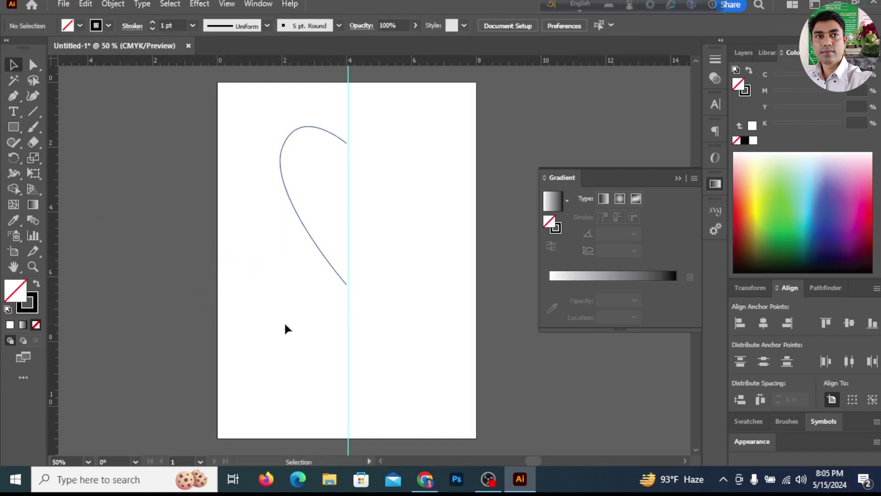
Create a reflected copy of the half-heart path across the vertical axis at 90°.
left_click(326, 254)
right_click(325, 257)
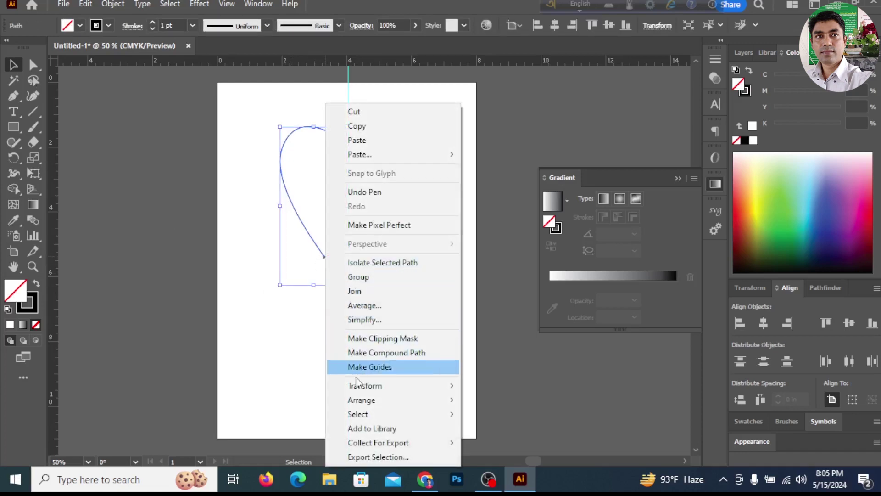
mouse_move(360, 386)
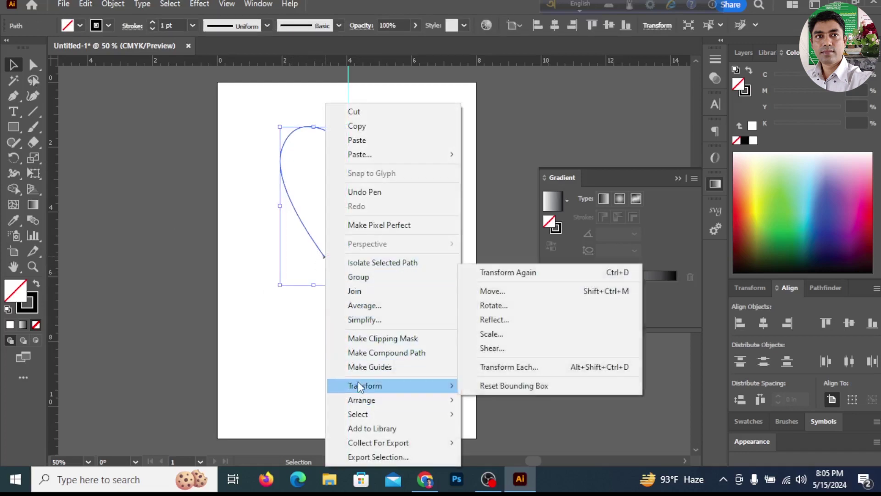
left_click(498, 321)
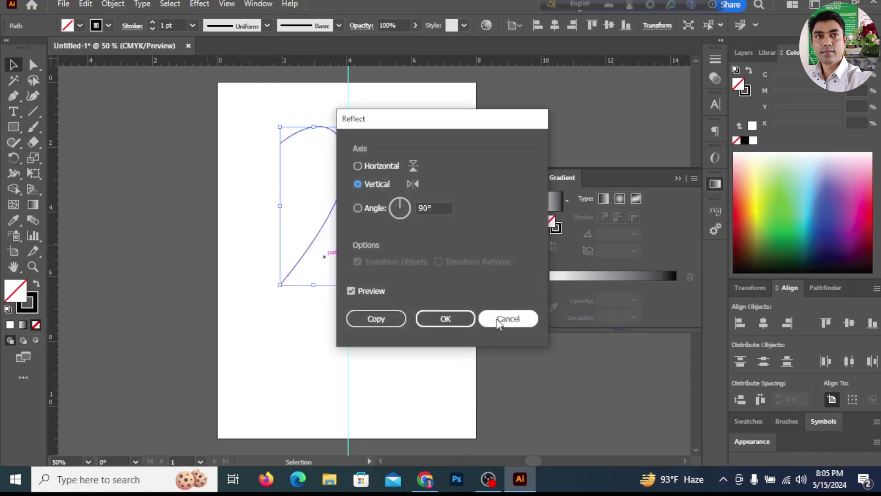
left_click(376, 318)
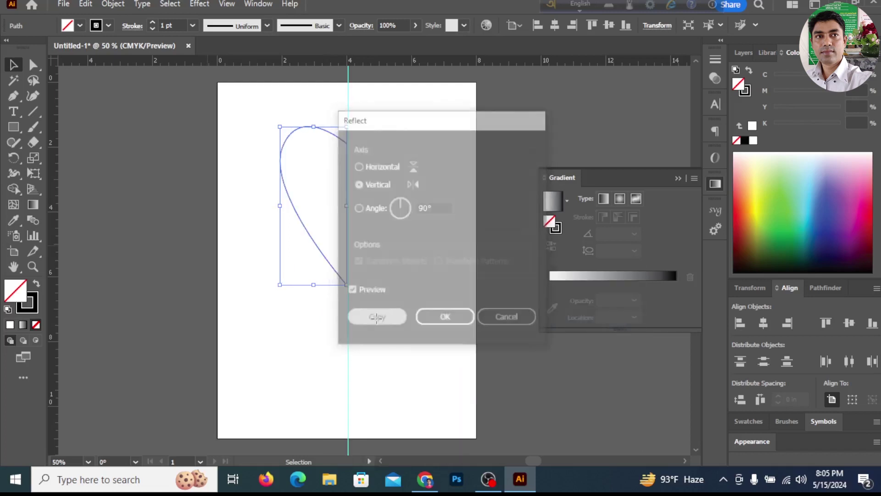
Move the reflected half-heart about 2 in to the right so its endpoints meet the original half's at the centre guide, and deselect it.
key("Right")
key("Right")
key("Right")
key("Right")
key("Right")
key("Right")
key("Right")
key("Right")
key("Right")
key("Right")
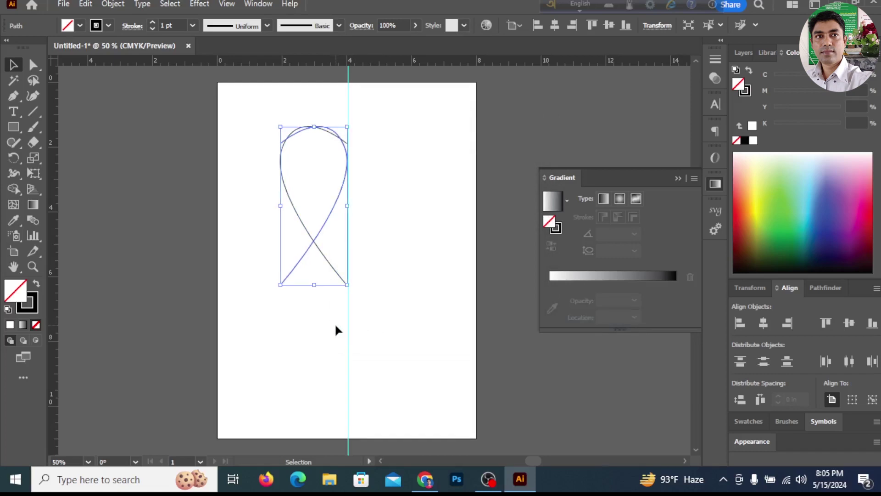
key("Right")
key("Right")
key("Right")
key("Right")
key("Right")
key("Right")
key("Right")
key("Right")
key("Right")
key("Right")
key("Right")
key("Right")
key("Right")
key("Right")
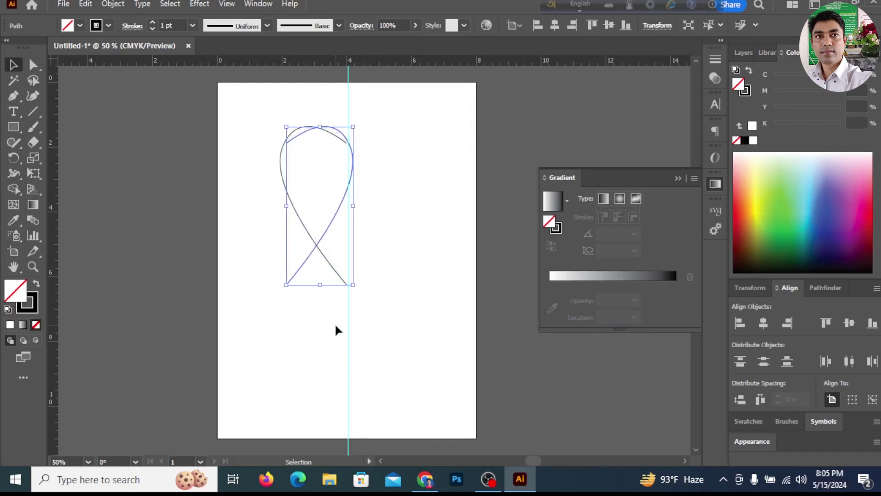
key("Right")
key("Right")
key("Right")
key("Right")
key("Right")
key("Right")
key("Right")
key("Right")
key("Right")
key("Right")
key("Right")
key("Right")
key("Right")
key("Right")
key("Right")
key("Right")
key("Right")
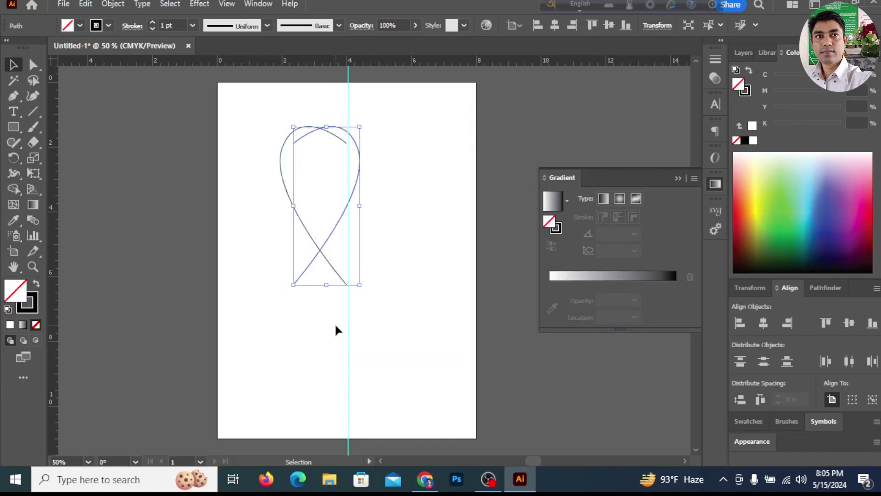
key("Right")
key("Right")
key("Right")
key("Right")
key("Right")
key("Right")
key("Right")
key("Right")
key("Right")
key("Right")
key("Right")
key("Right")
key("Right")
key("Right")
key("Right")
key("Right")
key("Right")
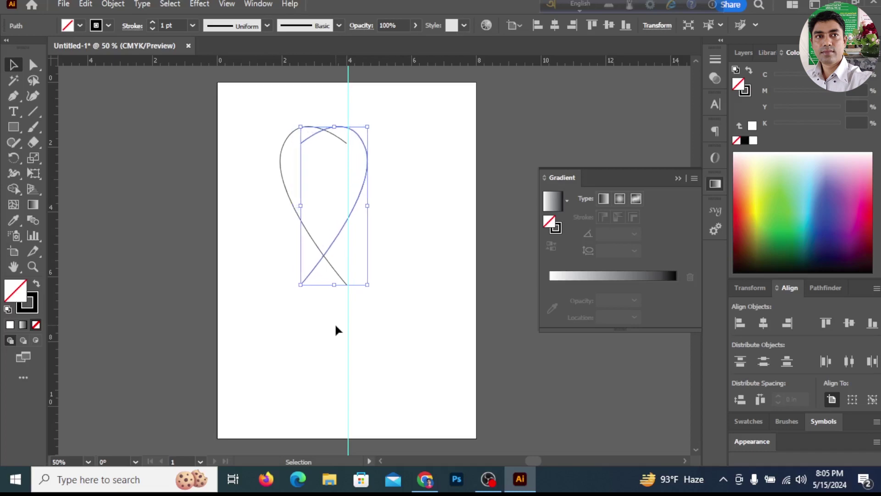
key("Right")
key("Right")
key("Right")
key("Right")
key("Right")
key("Right")
key("Right")
key("Right")
key("Right")
key("Right")
key("Right")
key("Right")
key("Right")
key("Right")
key("Right")
key("Right")
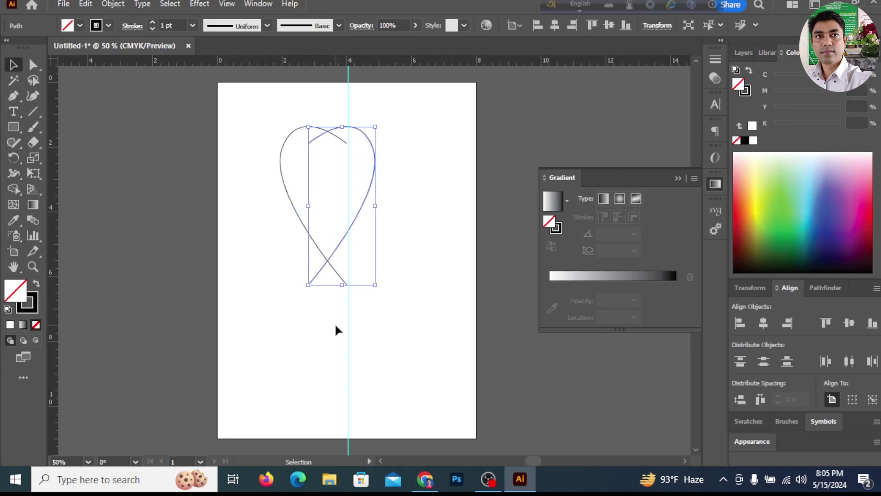
key("Right")
key("Right")
key("Right")
key("Right")
key("Right")
key("Right")
key("Right")
key("Right")
key("Right")
key("Right")
key("Right")
key("Right")
key("Right")
key("Right")
key("Right")
key("Right")
key("Right")
key("Right")
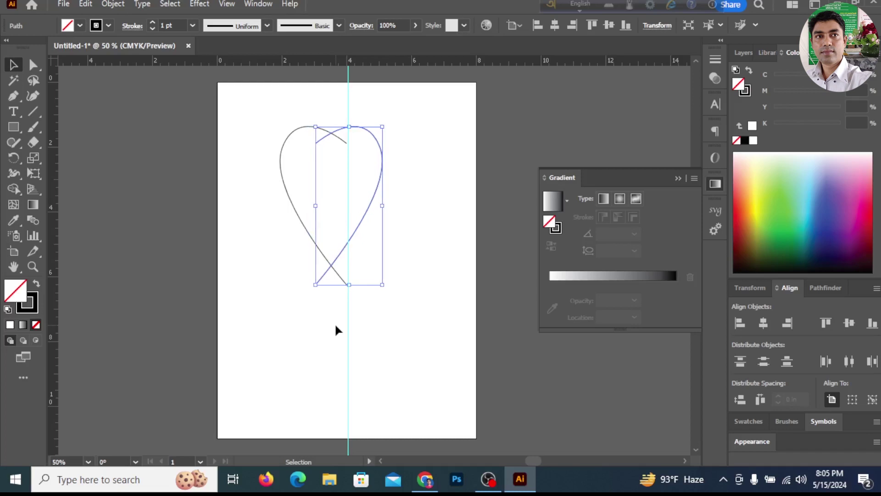
key("Right")
key("Right")
key("Right")
key("Right")
key("Right")
key("Right")
key("Right")
key("Right")
key("Right")
key("Right")
key("Right")
key("Right")
key("Right")
key("Right")
key("Right")
key("Right")
key("Right")
key("Right")
key("Right")
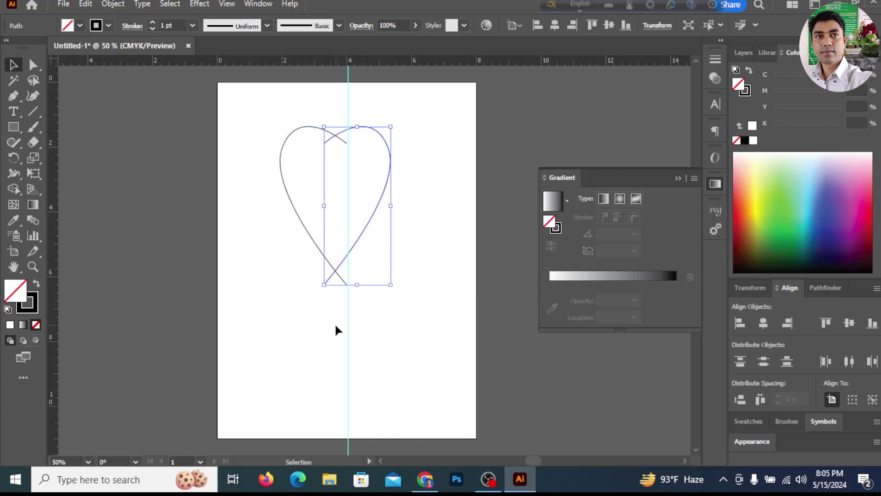
key("Right")
key("Right")
key("Right")
key("Right")
key("Right")
key("Right")
key("Right")
key("Right")
key("Right")
key("Right")
key("Right")
key("Right")
key("Right")
key("Right")
key("Right")
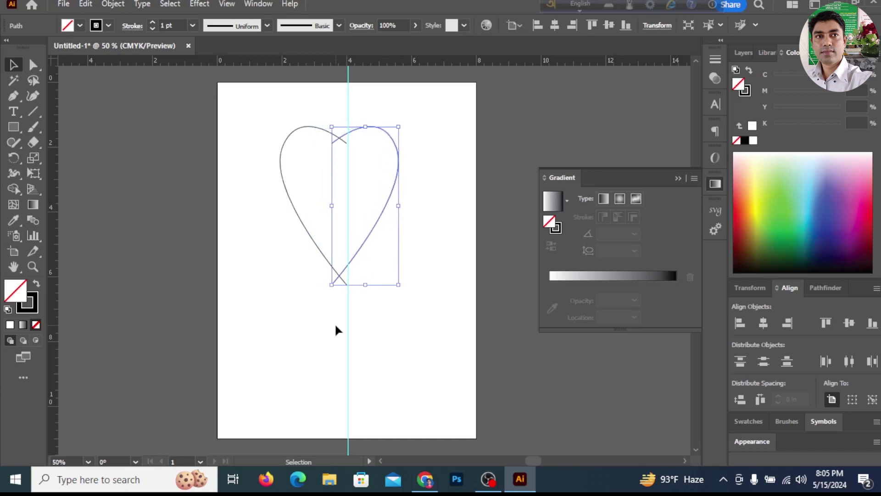
key("Right")
key("Right")
key("Right")
key("Right")
key("Right")
key("Right")
key("Right")
key("Right")
key("Right")
key("Right")
key("Right")
key("Right")
key("Right")
key("Right")
key("Right")
key("Right")
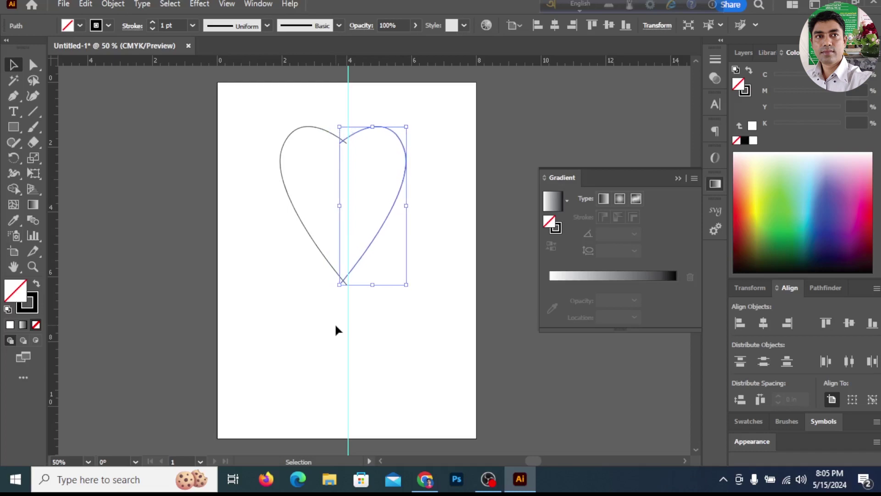
key("Right")
key("Right")
key("Right")
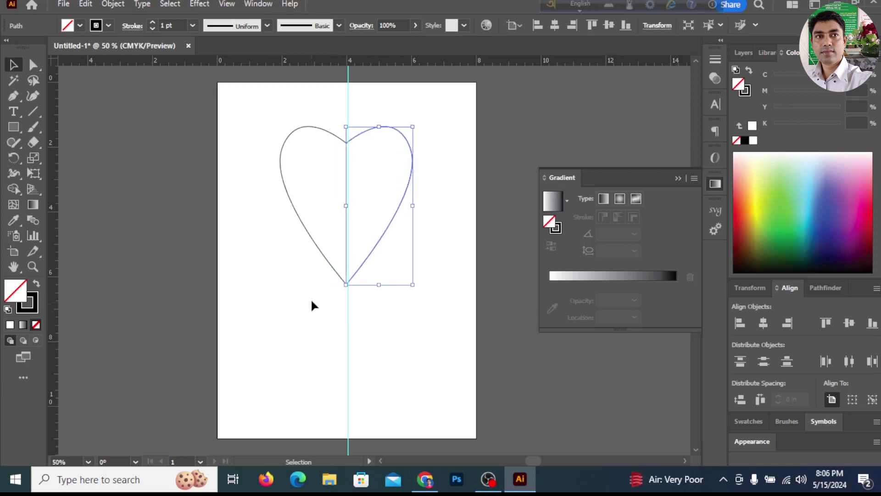
left_click(239, 260)
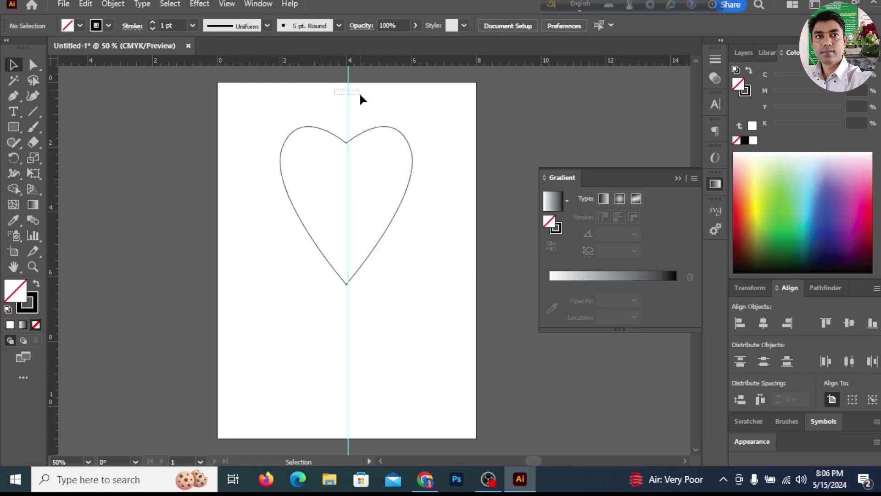
Hide the rulers and the vertical guide.
right_click(347, 101)
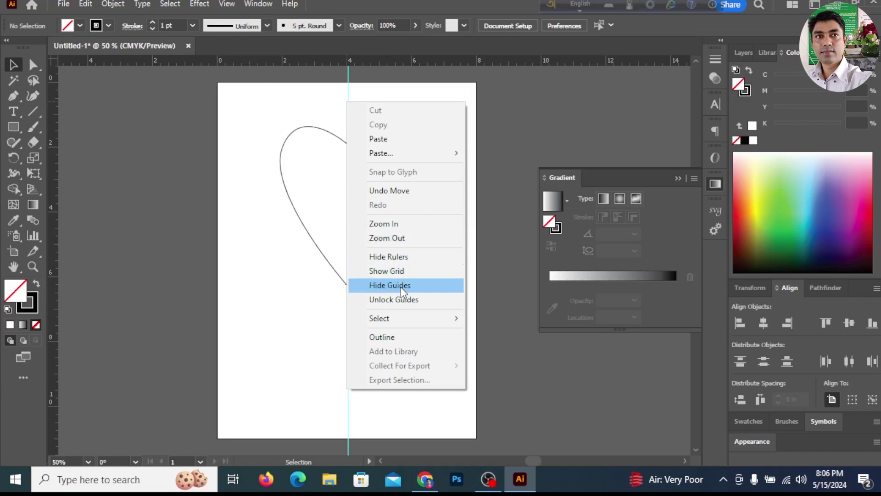
left_click(402, 256)
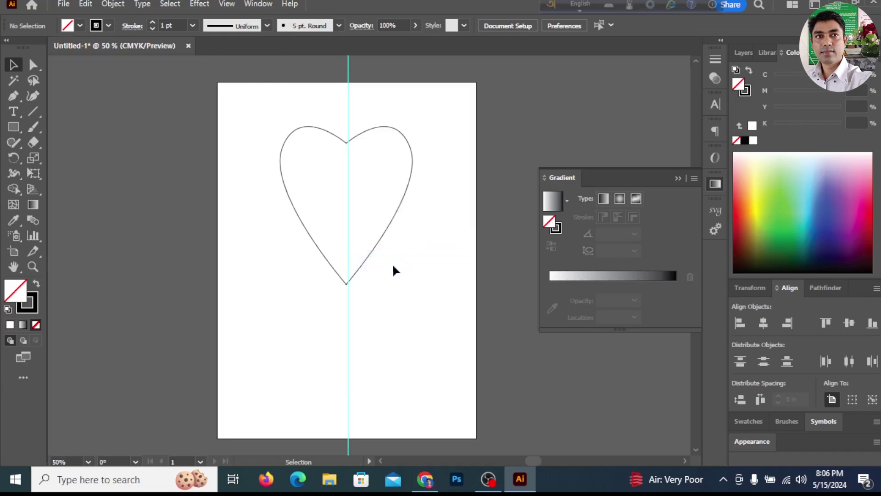
right_click(347, 304)
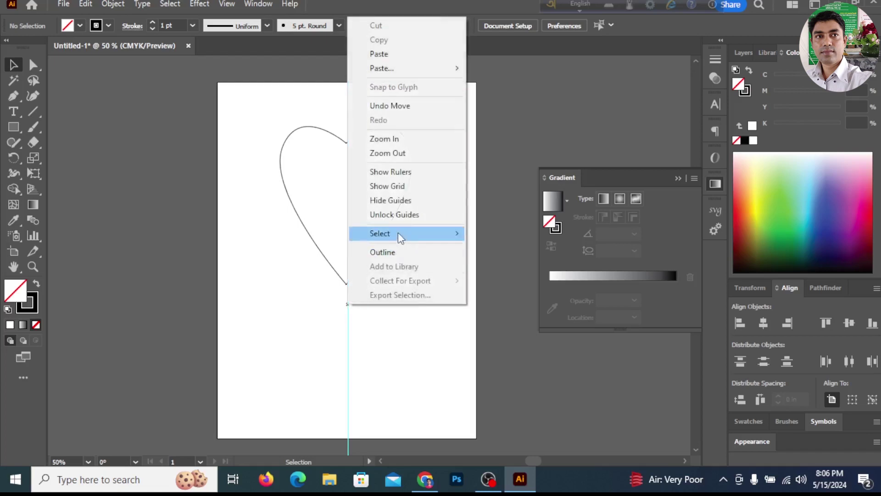
left_click(396, 206)
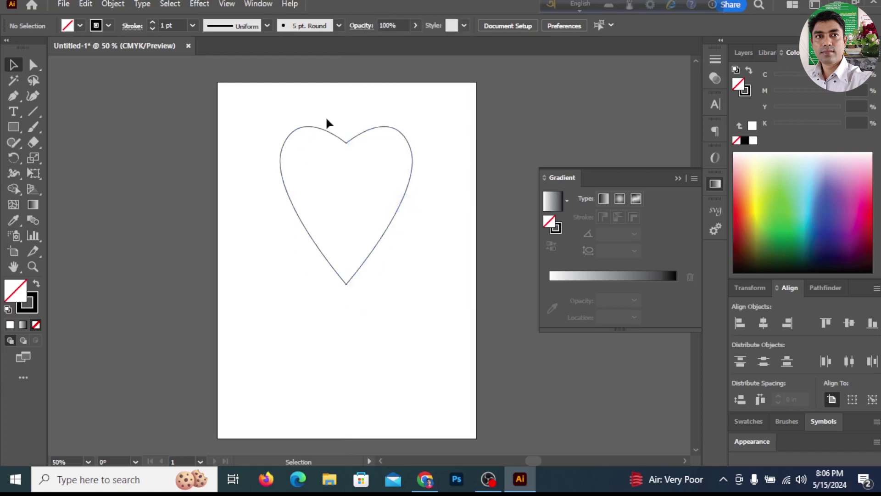
Select only the two halves' overlapping endpoints at the heart's upper notch with Direct Selection and average their positions.
left_click_drag(343, 150, 356, 158)
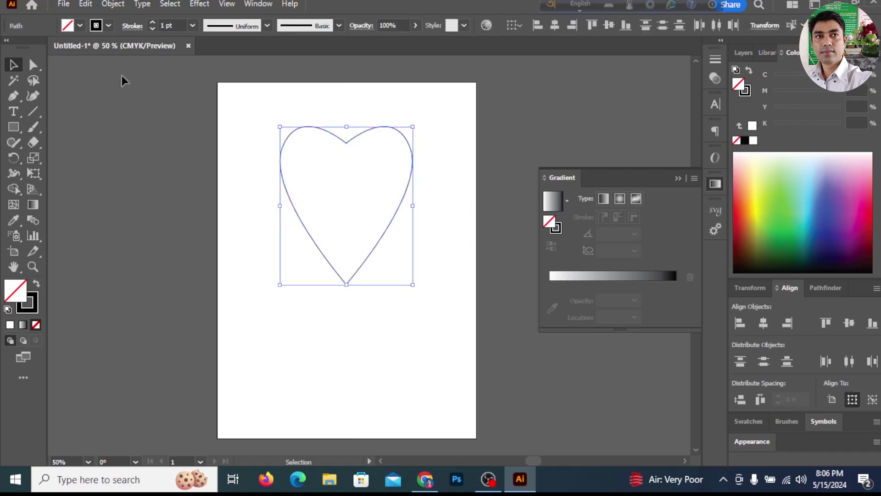
left_click(83, 79)
left_click(33, 65)
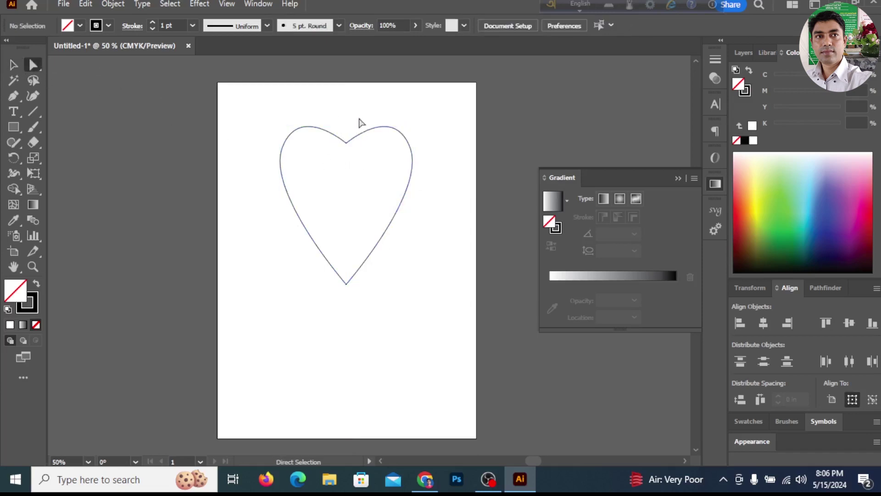
left_click_drag(317, 124, 379, 169)
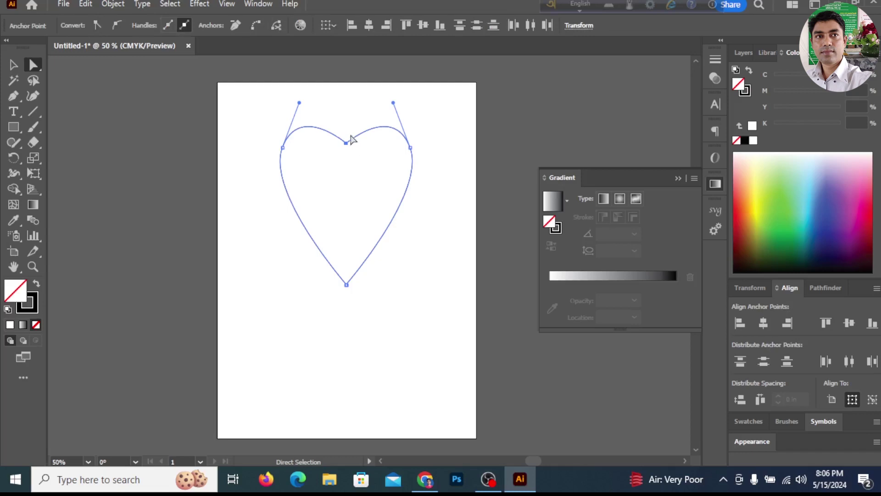
right_click(350, 137)
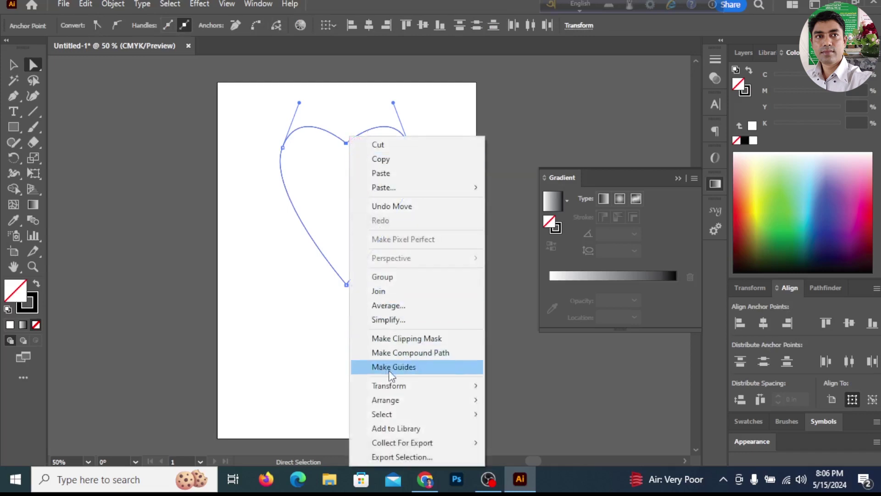
left_click(391, 306)
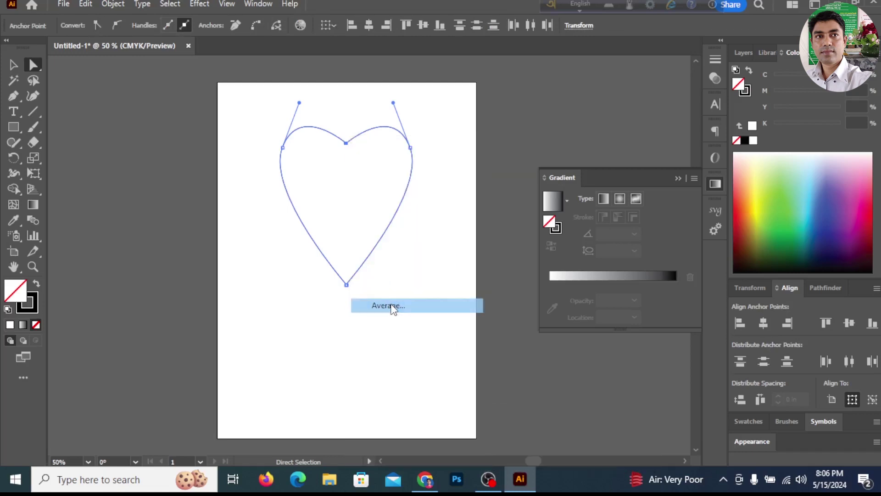
left_click(404, 274)
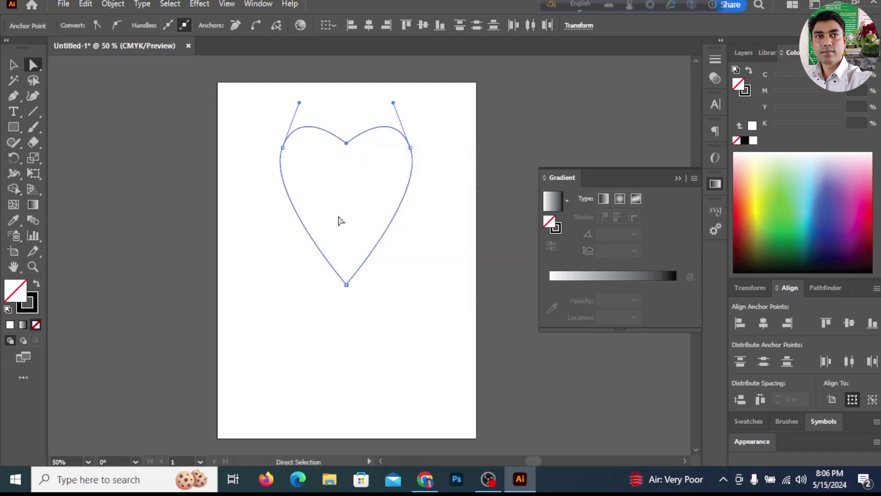
Join the two averaged endpoints at the heart's upper notch.
left_click(347, 145)
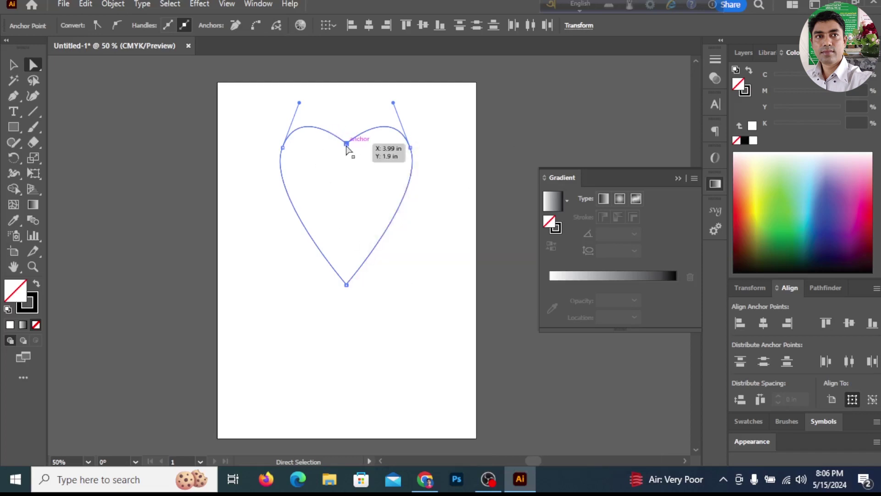
right_click(346, 145)
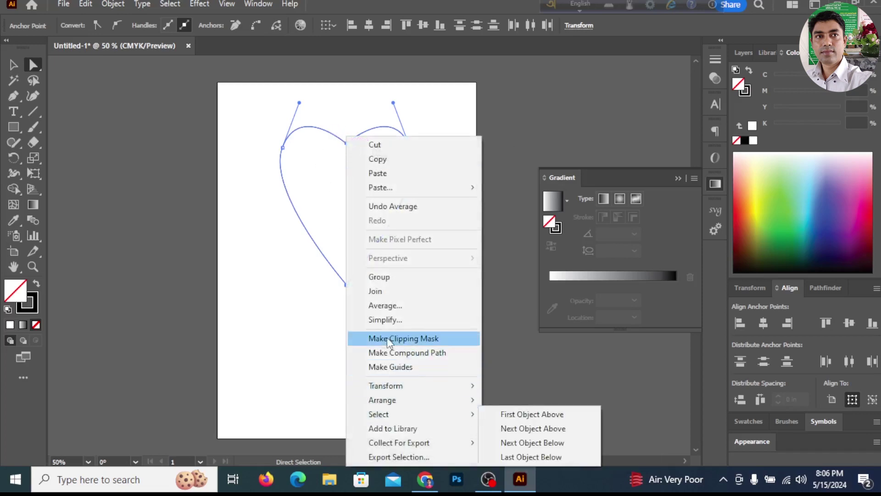
left_click(385, 288)
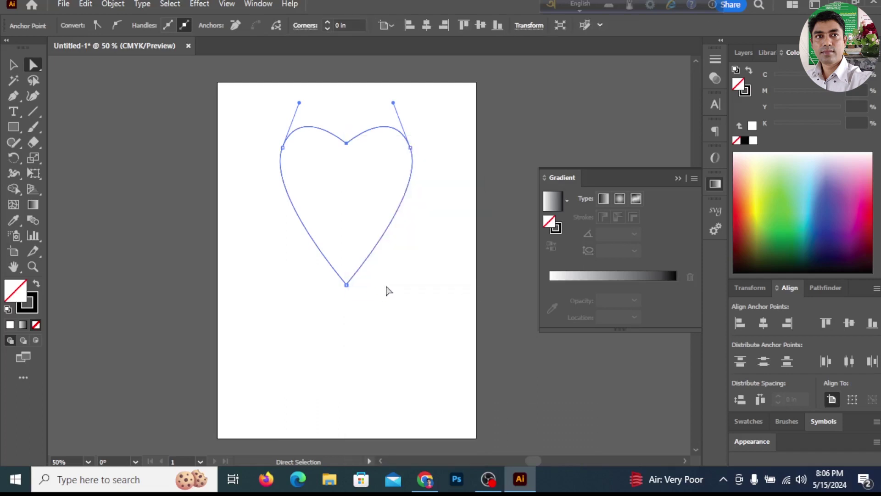
Deselect the joined path, undo an accidental reshape of its upper curve, and move the whole heart lower on the artboard.
left_click(385, 287)
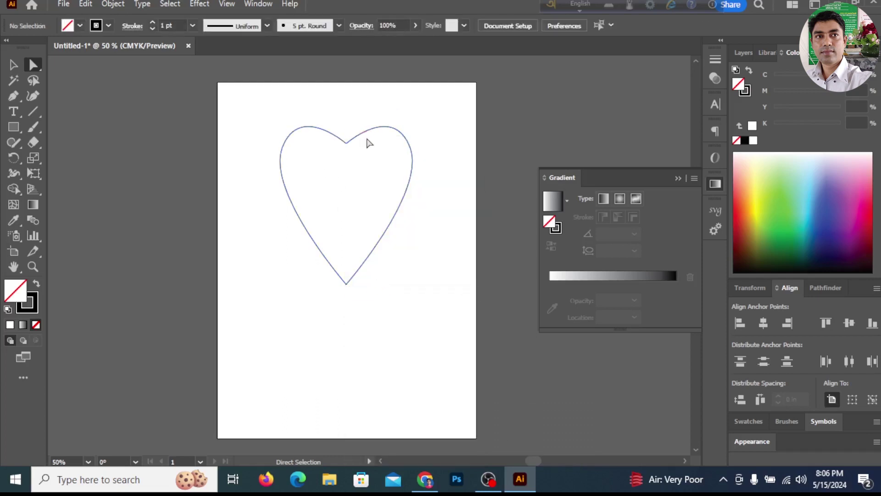
left_click_drag(378, 130, 423, 147)
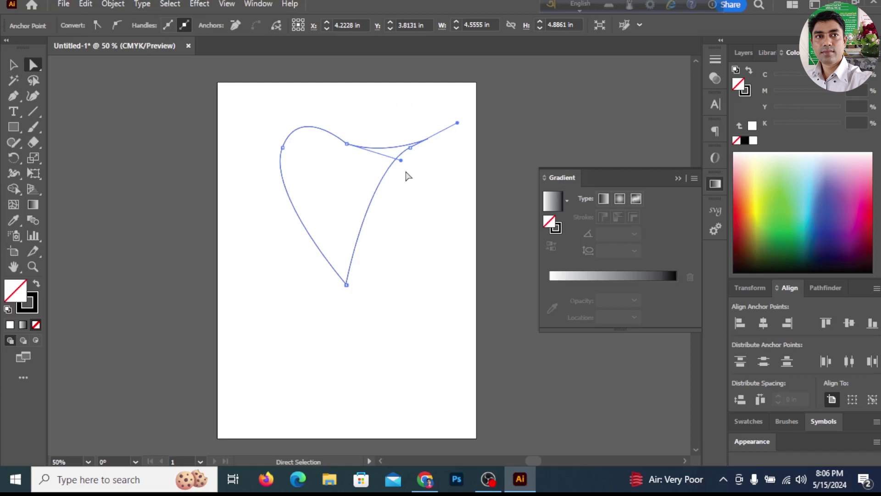
key("ctrl+z")
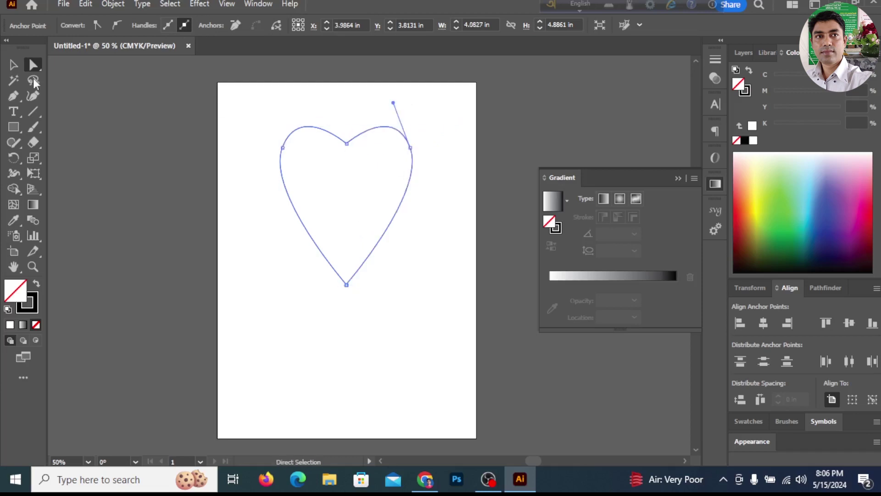
left_click(11, 65)
left_click_drag(415, 170, 460, 211)
left_click_drag(388, 186, 342, 197)
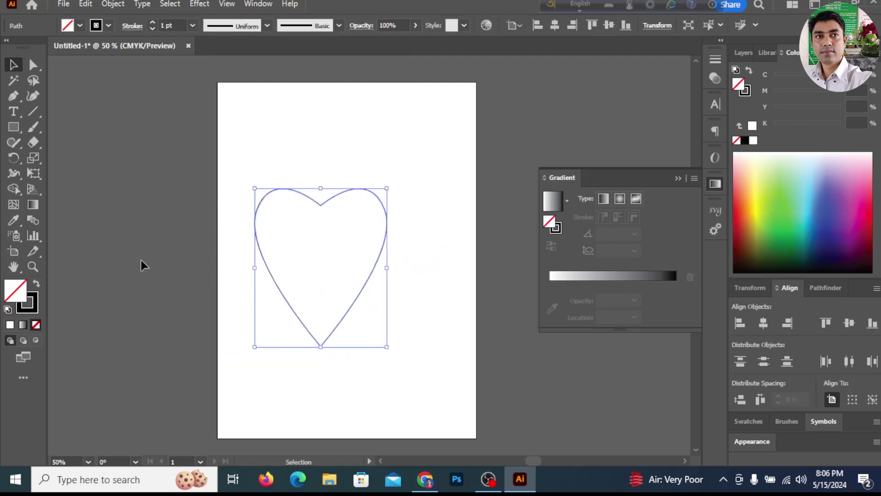
Fill the heart with bright red sampled from the color spectrum using the Eyedropper.
left_click(14, 221)
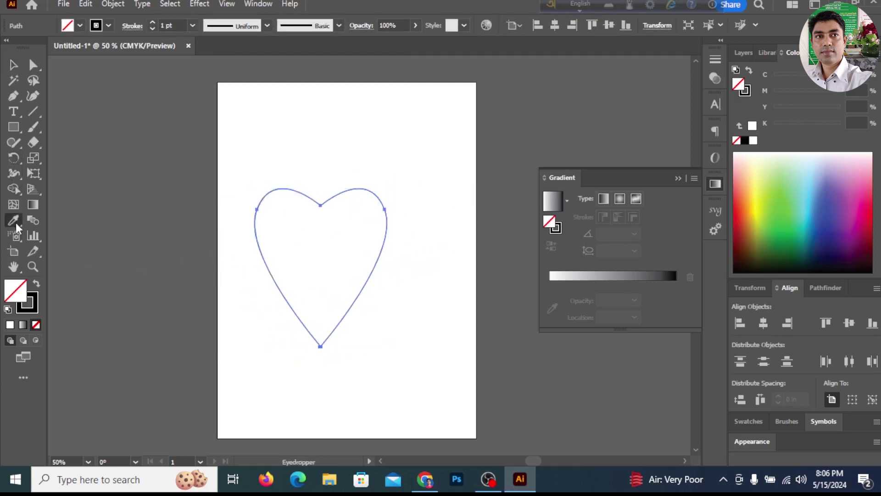
left_click(872, 234)
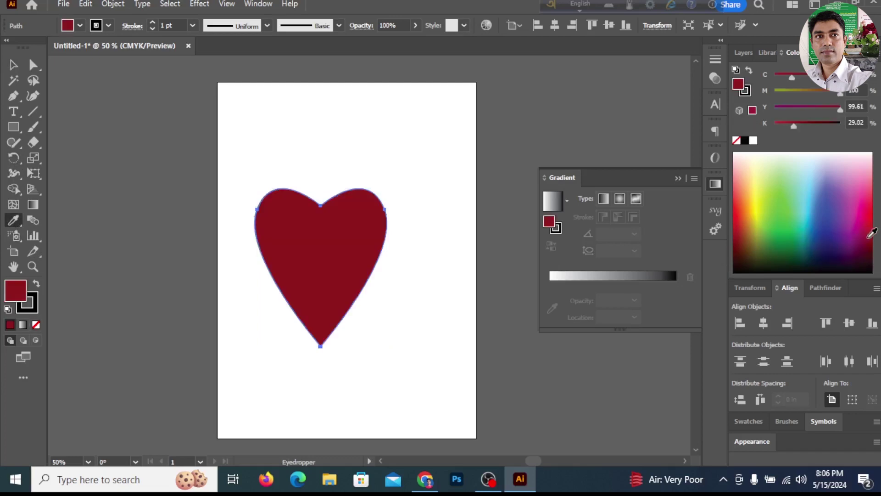
left_click(740, 239)
left_click(743, 193)
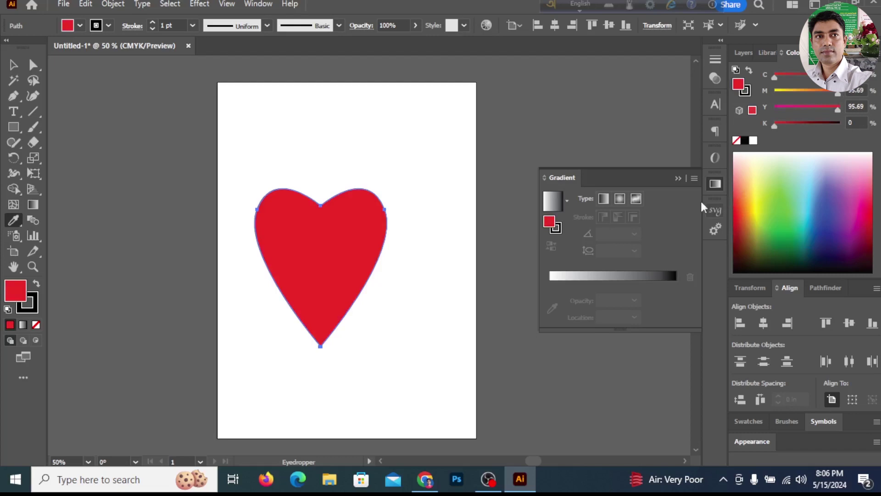
Move the red heart off the artboard to the empty area on its left side and deselect it.
left_click(13, 65)
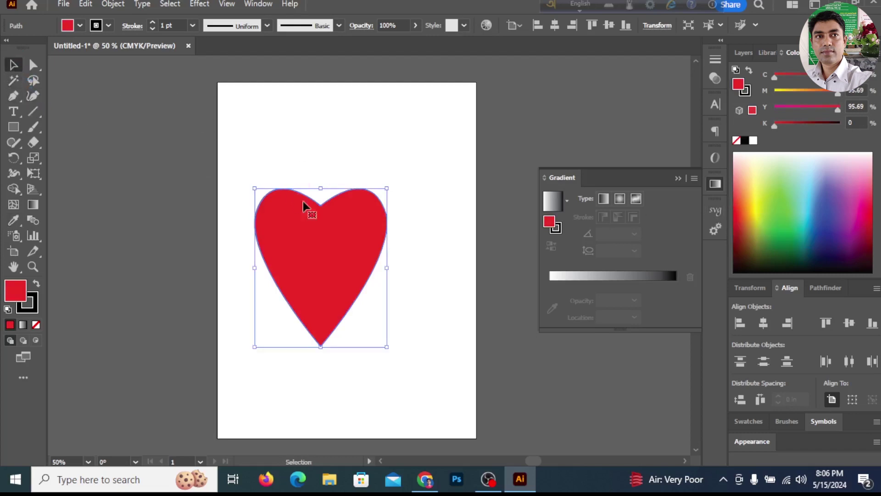
left_click_drag(324, 223, 577, 137)
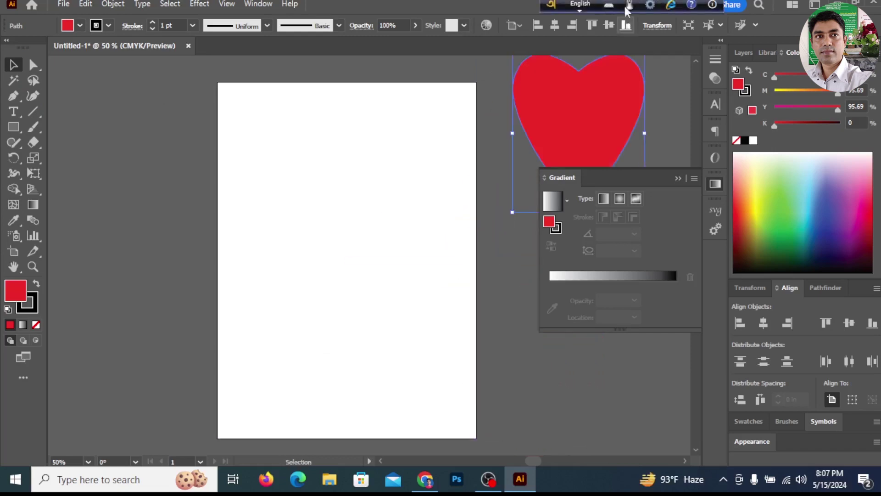
left_click_drag(585, 102, 131, 185)
left_click(174, 101)
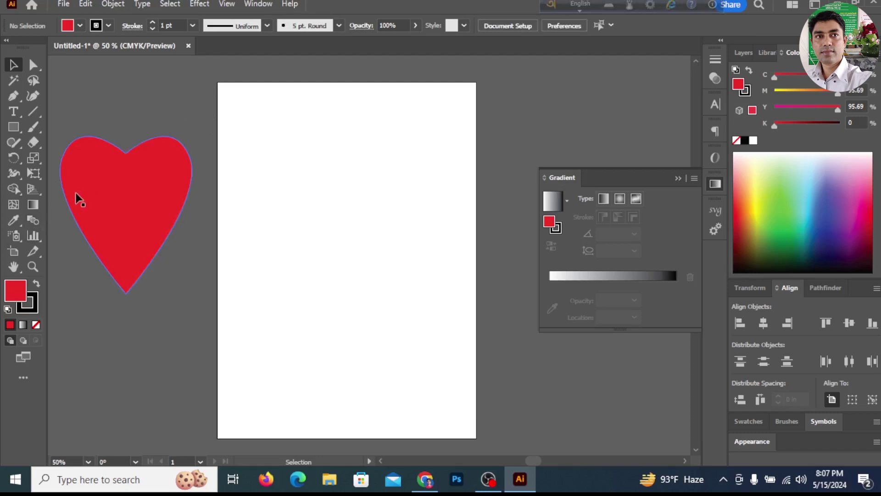
Show the rulers and place a vertical guide at the artboard's horizontal centre.
key("ctrl+r")
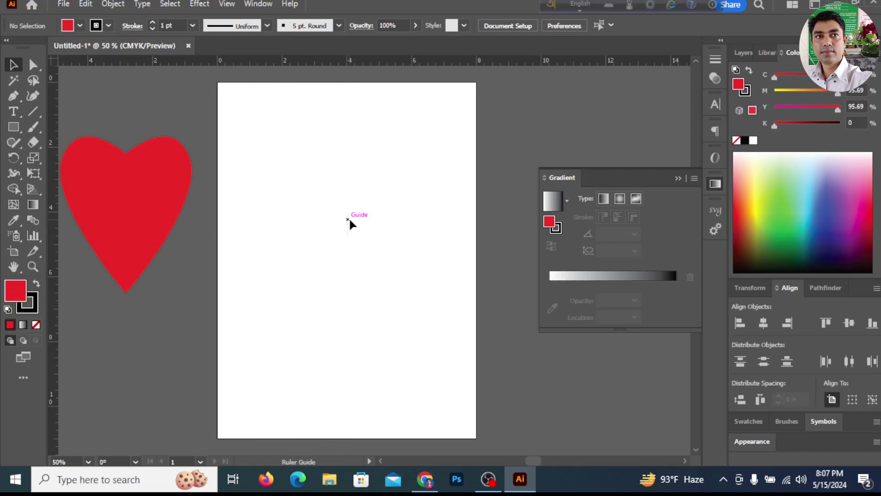
right_click(345, 192)
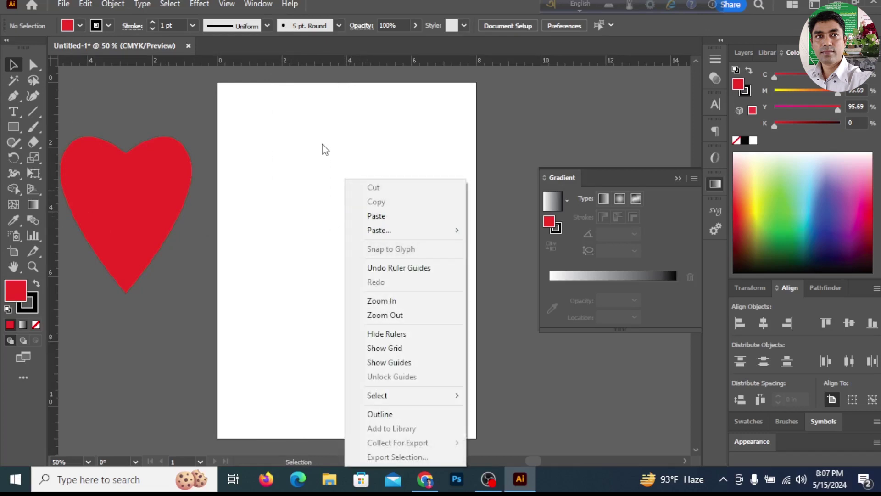
left_click_drag(321, 143, 369, 155)
left_click_drag(54, 274, 88, 275)
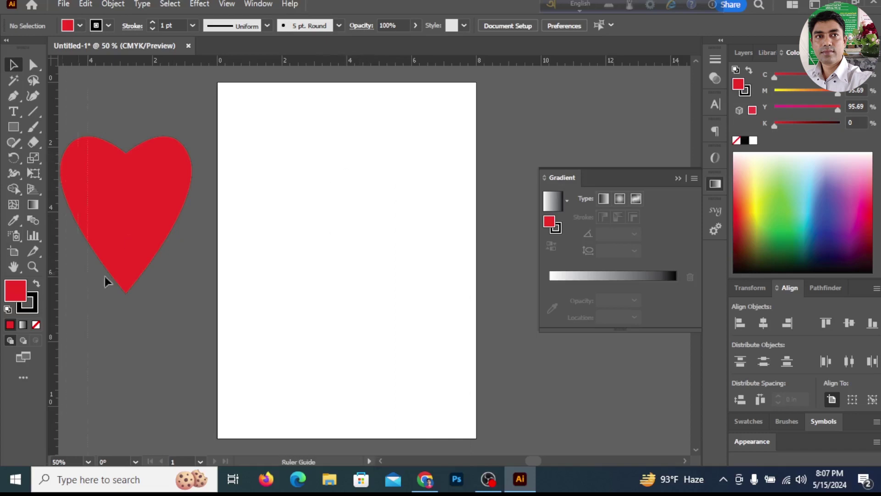
left_click_drag(346, 278, 347, 278)
Move the heart to the empty area beyond the artboard's upper right and place another vertical guide at the centre.
left_click_drag(163, 174, 657, 112)
left_click_drag(56, 214, 89, 216)
left_click_drag(334, 250, 348, 246)
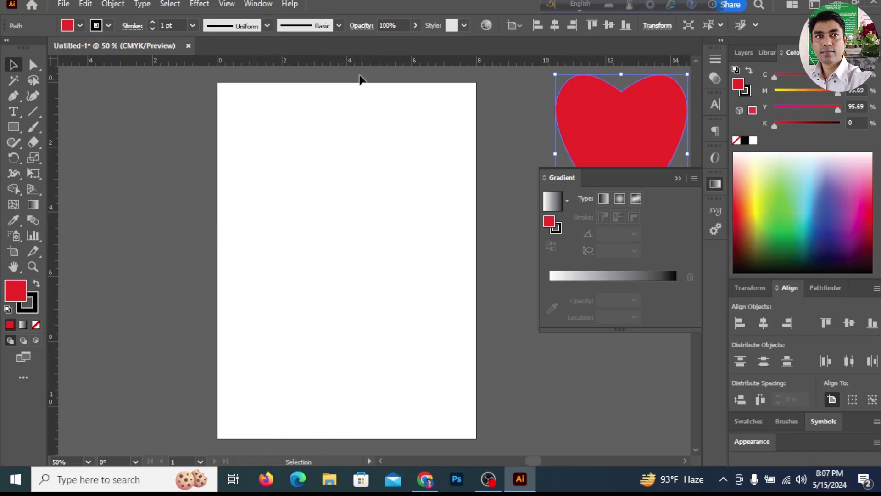
right_click(346, 63)
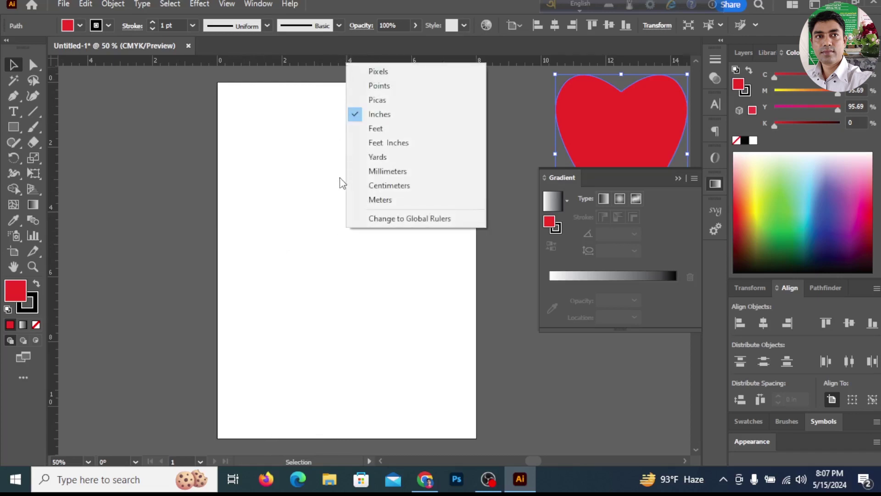
left_click(332, 253)
right_click(332, 253)
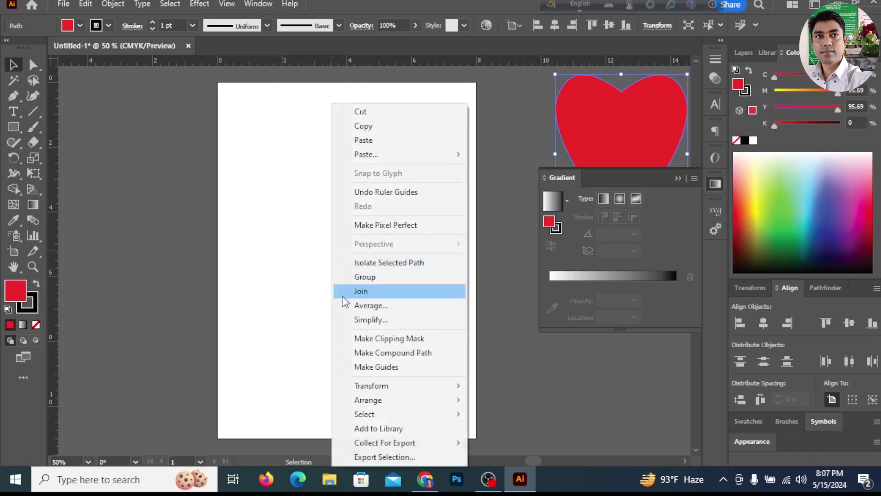
left_click(286, 263)
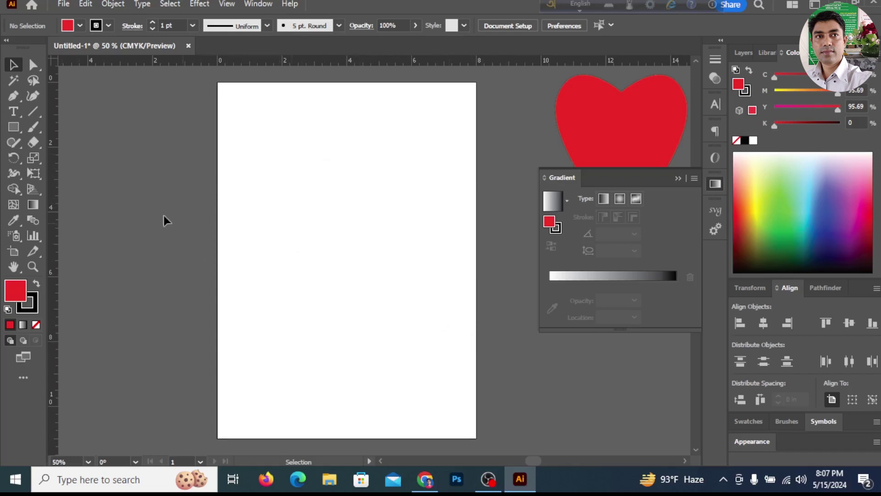
Try to place a vertical guide at the artboard's centre with Direct Selection active, and delete it.
key("a")
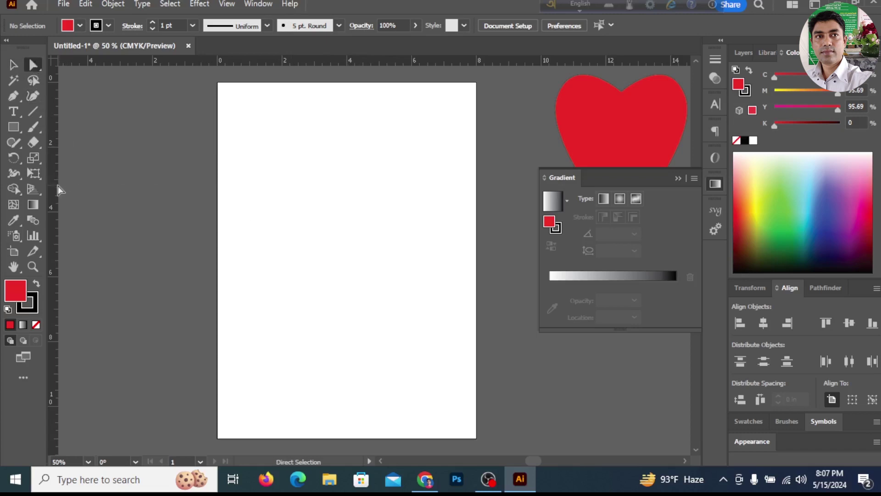
left_click_drag(57, 185, 348, 242)
key("Delete")
left_click(14, 67)
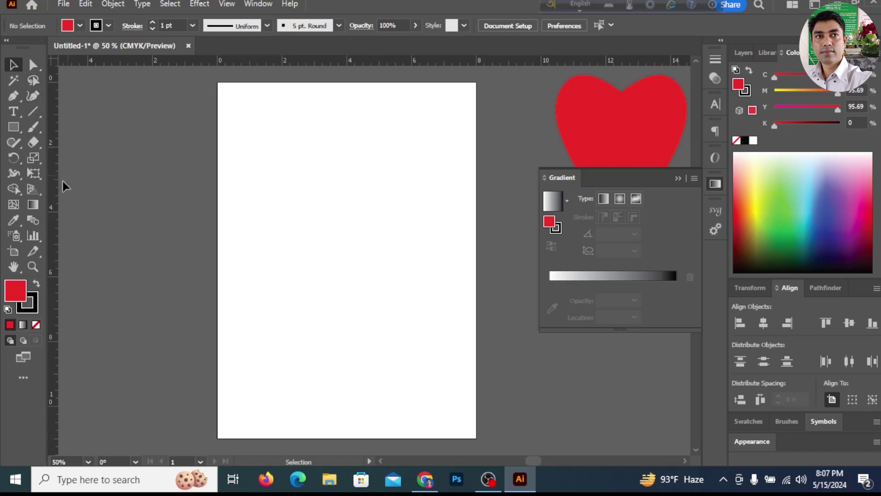
Place one more vertical guide at the artboard's centre, show the guides to check it, and hide them again.
left_click_drag(52, 201, 61, 200)
left_click_drag(160, 232, 345, 256)
right_click(347, 255)
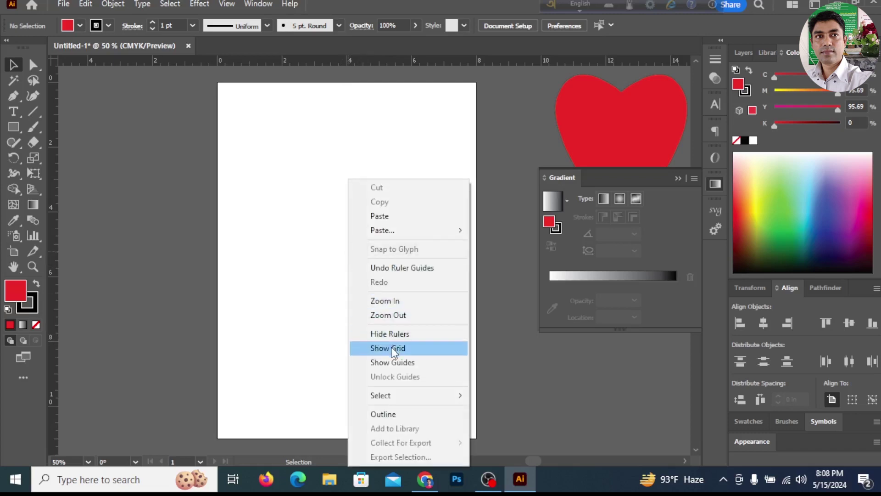
left_click(404, 363)
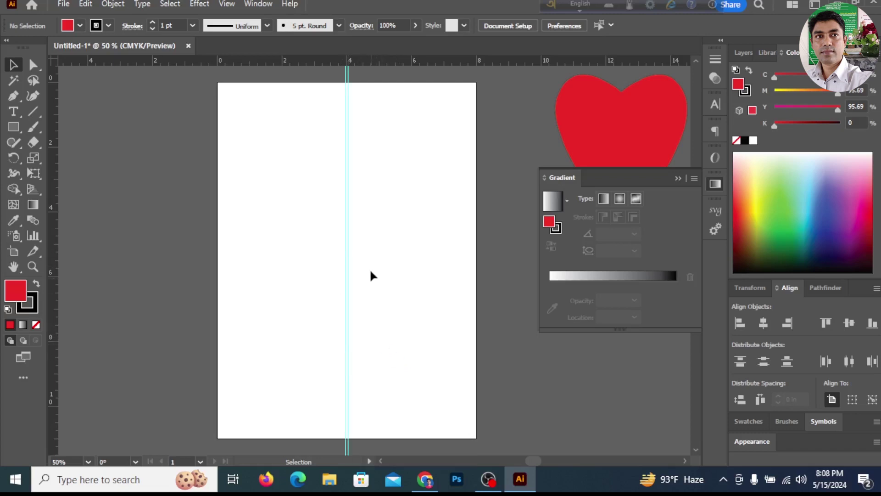
right_click(347, 241)
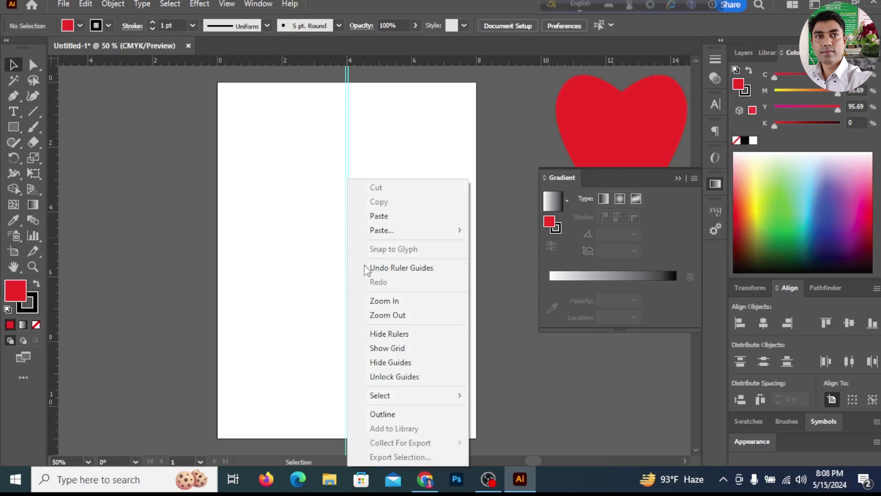
left_click(388, 362)
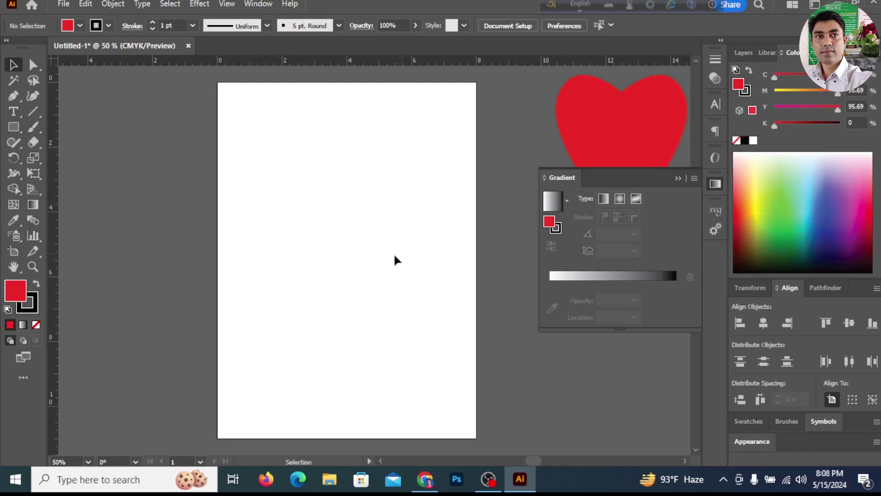
Place a single vertical guide at the 4 in mark in the artboard's centre and show the guides.
left_click_drag(60, 246, 303, 285)
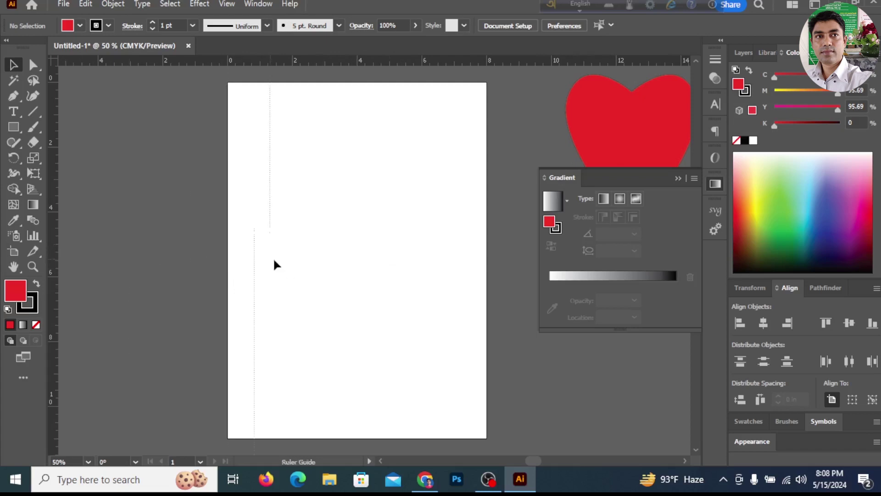
left_click_drag(357, 265, 362, 267)
right_click(357, 265)
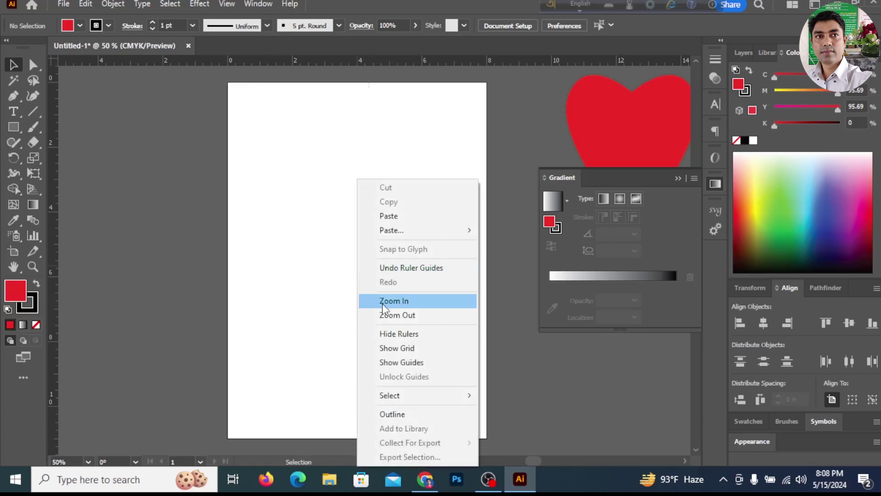
left_click(384, 362)
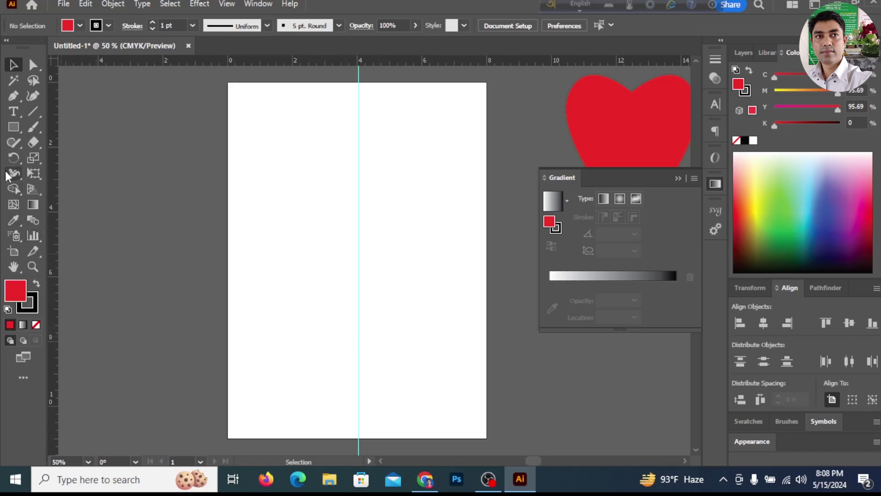
Draw the left half of a spade with its stem, about 2 in wide and 5.7 in tall, ending on the centre guide with the Pen tool.
left_click(13, 96)
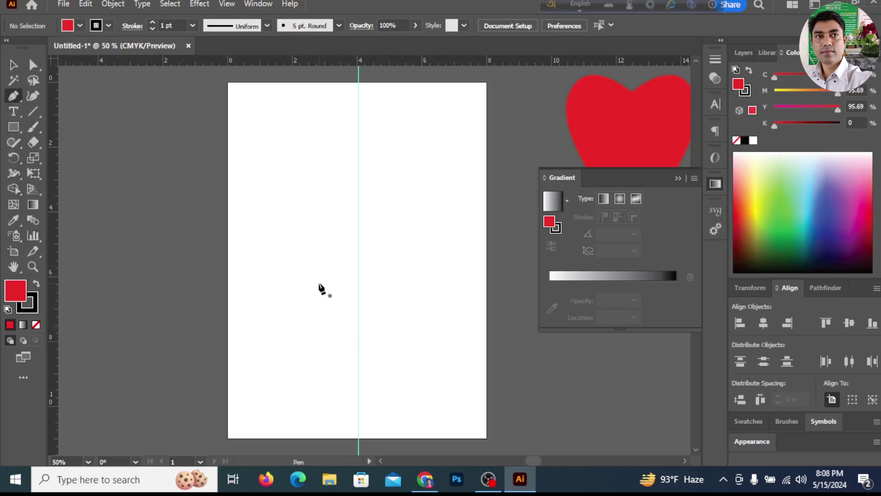
left_click(358, 171)
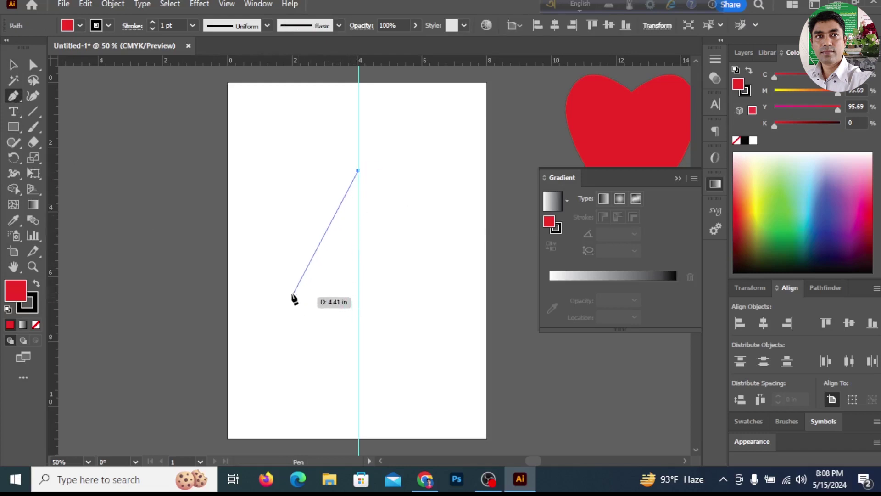
left_click_drag(298, 296, 312, 330)
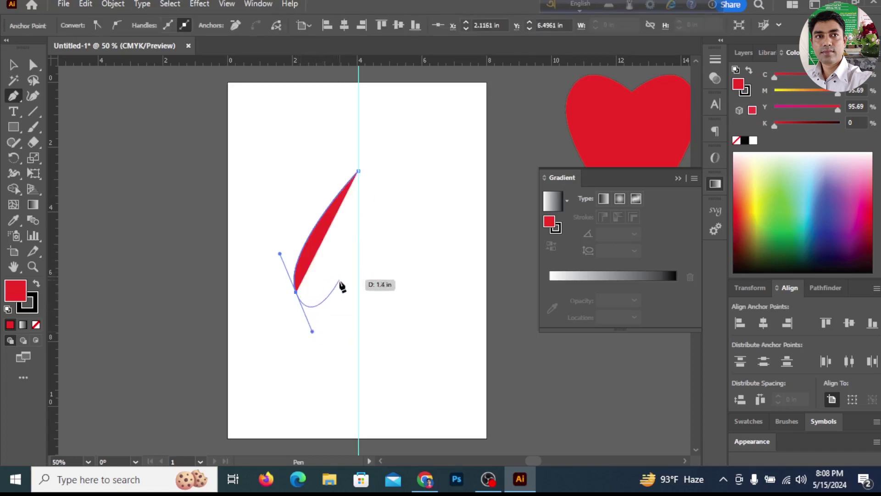
left_click_drag(342, 281, 304, 360)
left_click(332, 354)
left_click(357, 354)
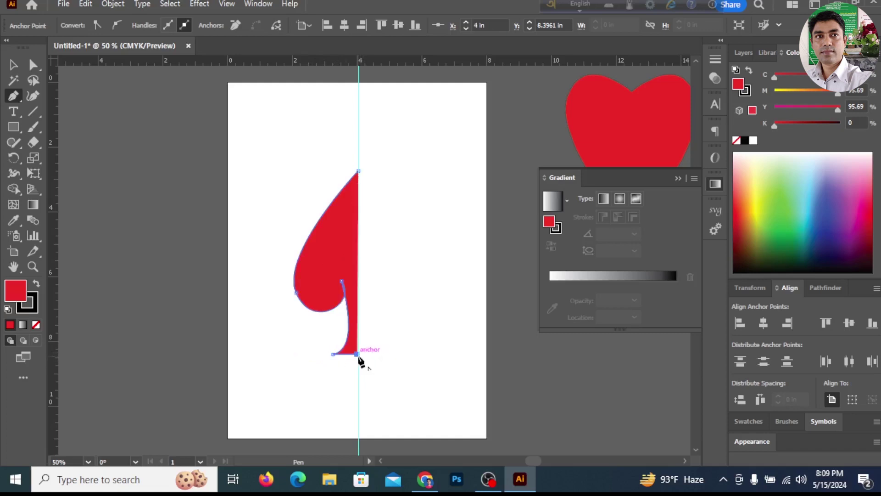
left_click_drag(357, 355, 97, 138)
Try to reflect a copy of the drawn spade half across the vertical axis, nudge it right and remove it.
left_click(14, 64)
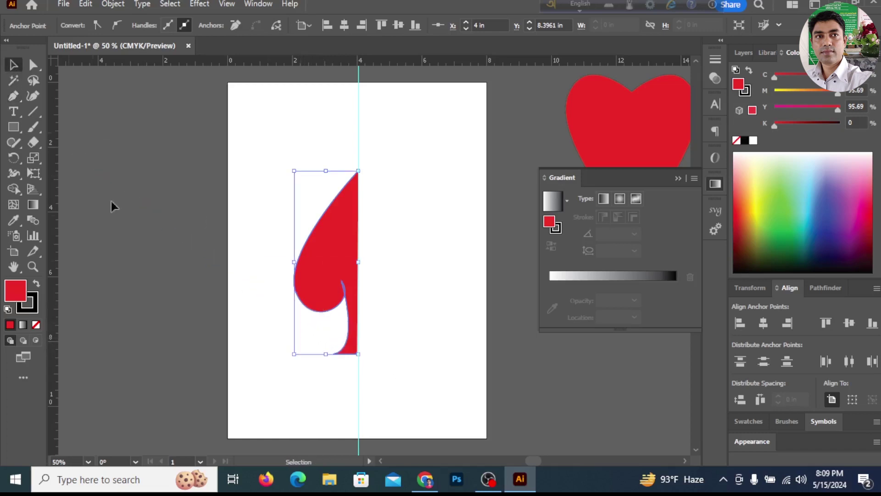
right_click(350, 283)
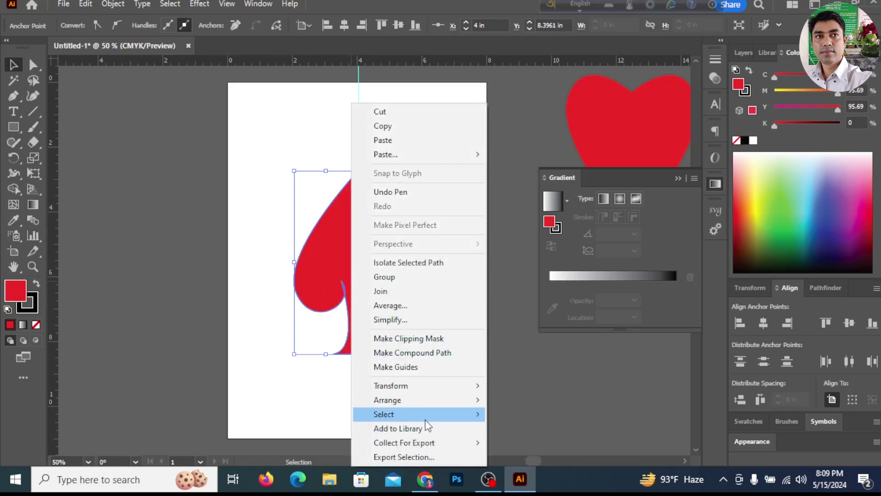
mouse_move(426, 419)
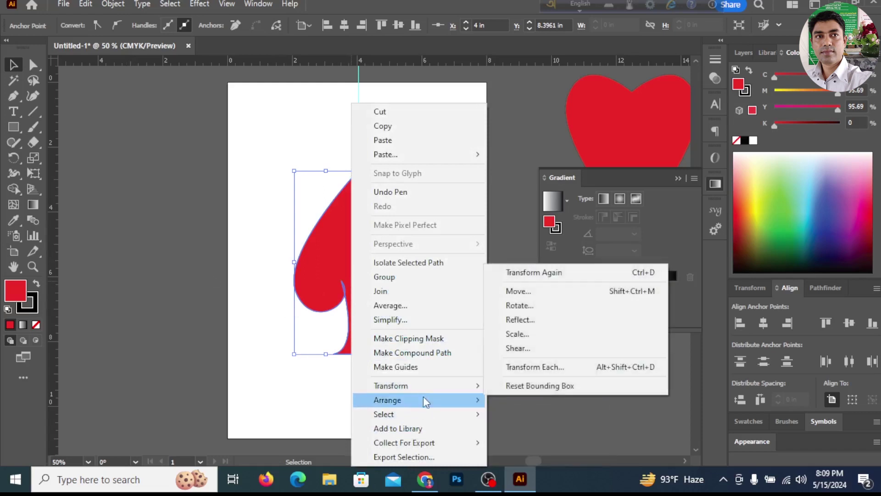
mouse_move(426, 389)
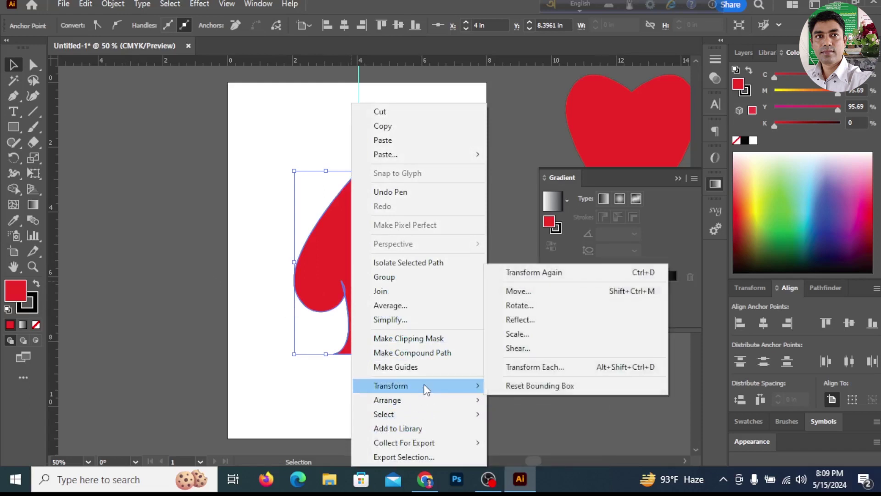
left_click(549, 323)
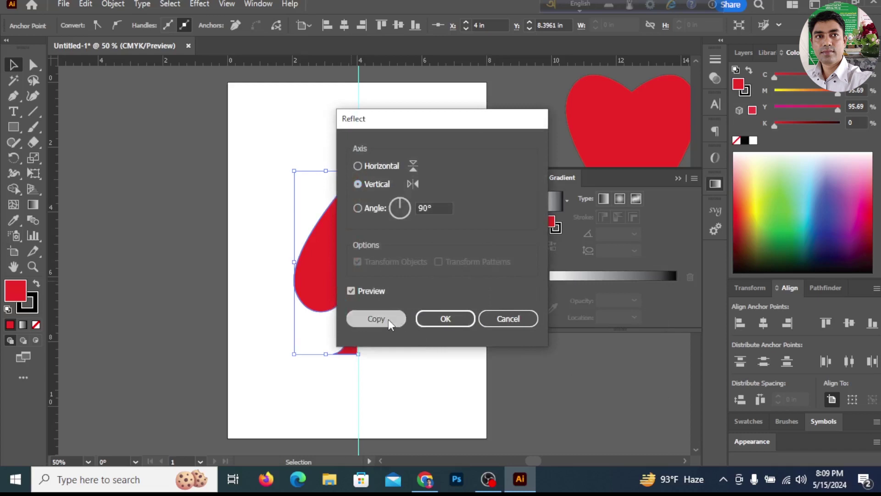
left_click(392, 316)
key("Right")
key("Right")
key("Right")
key("Right")
key("Right")
key("Right")
key("Right")
key("Right")
key("Right")
key("Right")
key("Right")
key("Right")
key("Right")
key("Right")
key("Right")
key("Right")
key("Right")
key("Right")
key("Right")
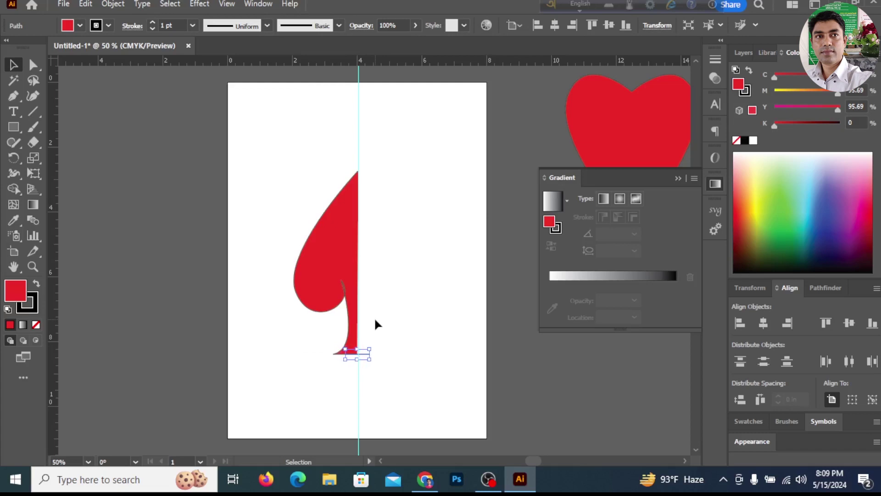
left_click(375, 324)
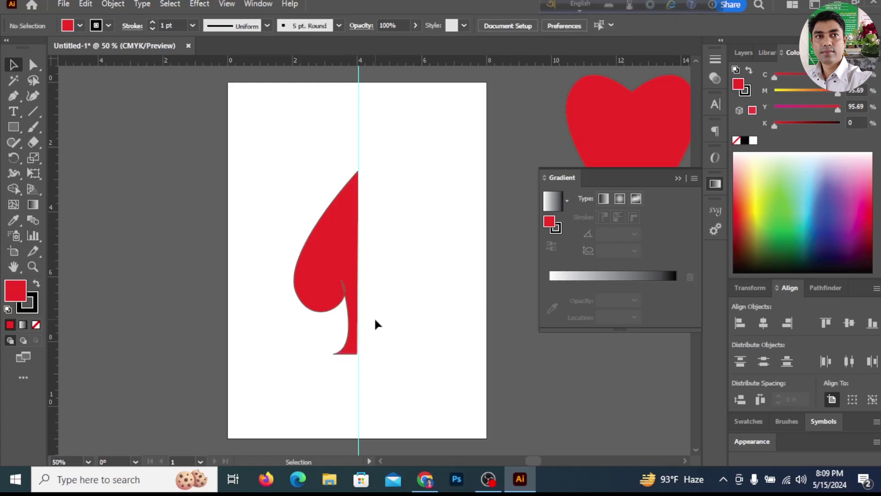
Select the spade half's anchor points with Direct Selection and reflect a copy across the vertical axis.
left_click(34, 65)
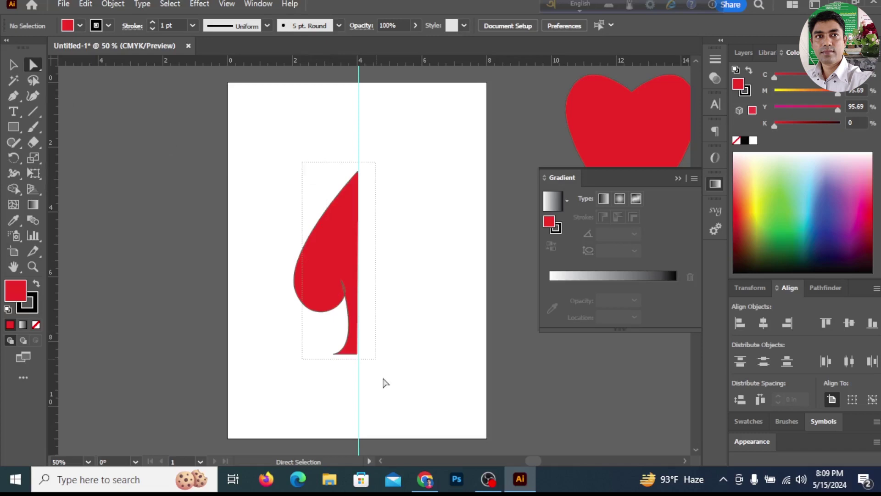
left_click_drag(385, 382, 393, 403)
right_click(333, 288)
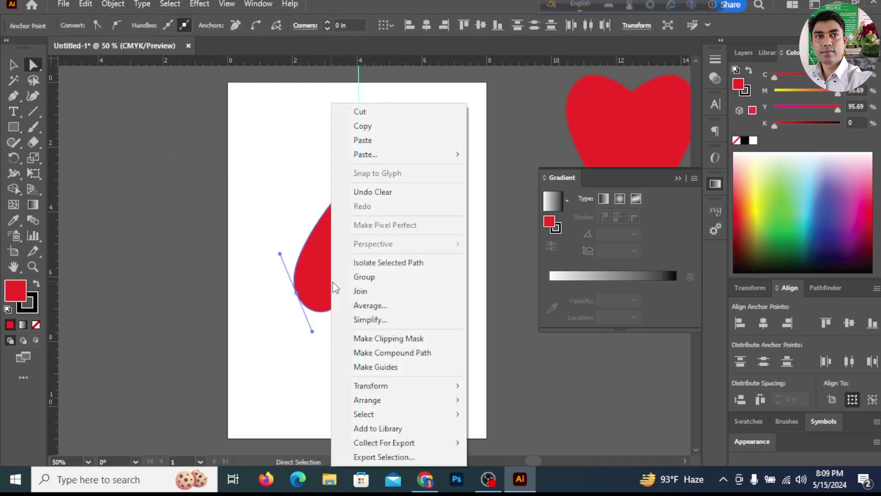
mouse_move(404, 387)
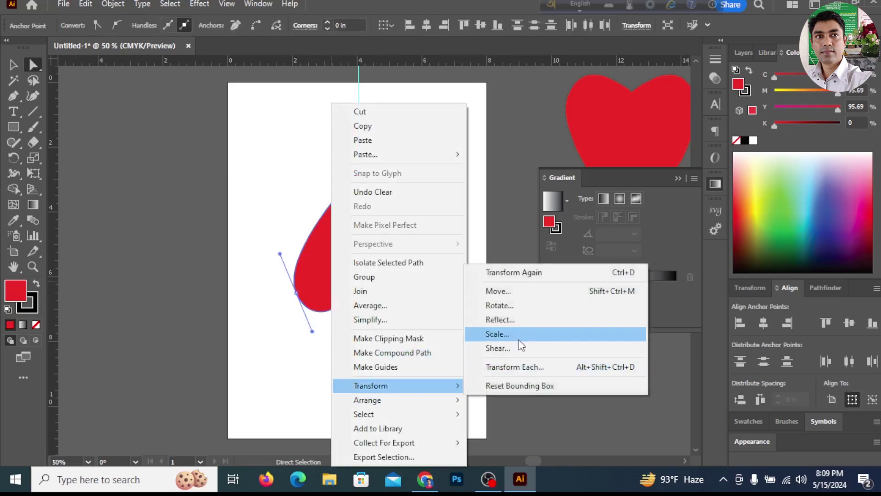
left_click(500, 320)
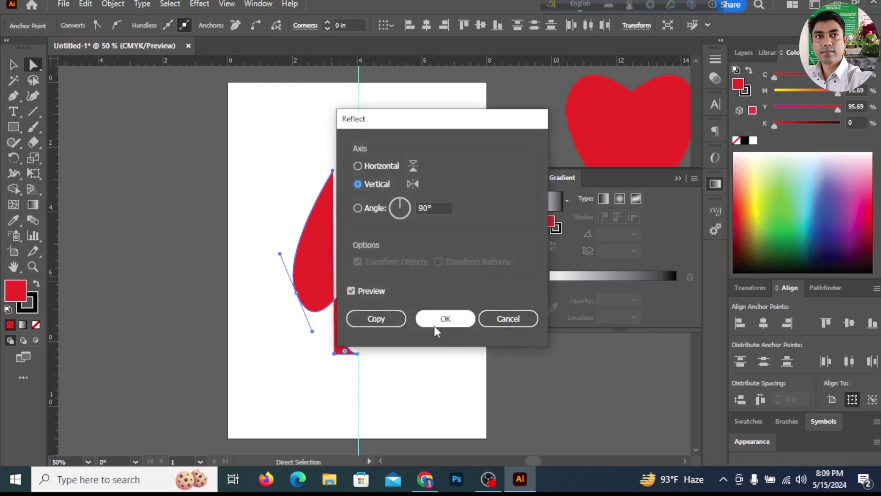
left_click(387, 319)
Try to nudge the reflected copy of the spade half right across the centre guide and delete the misshapen copy.
key("Right")
key("Right")
key("Right")
key("Right")
key("Right")
key("Right")
key("Right")
key("Right")
key("Right")
key("Right")
key("Right")
key("Right")
key("Right")
key("Right")
key("Right")
key("Right")
key("Right")
key("Right")
key("Right")
key("Right")
key("Right")
key("Right")
key("Right")
key("Right")
key("Right")
key("Right")
key("Right")
key("Right")
key("Right")
key("Right")
key("Right")
key("Right")
key("Right")
key("Right")
key("Right")
key("Right")
key("Right")
key("Right")
key("Right")
key("Right")
key("Right")
key("Right")
key("Right")
key("Right")
key("Right")
key("Right")
key("Right")
key("Right")
key("Right")
key("Right")
key("Right")
key("Right")
key("Right")
key("Right")
key("Right")
key("Right")
key("Right")
key("Right")
key("Right")
key("Right")
key("Right")
key("Right")
key("Right")
key("Right")
key("Right")
key("Right")
key("Right")
key("Right")
key("Right")
key("Right")
key("Right")
key("Right")
key("Right")
key("Right")
key("Right")
key("Right")
key("Right")
key("Right")
key("Right")
key("Right")
key("Right")
key("Right")
key("Right")
key("Right")
key("Right")
key("Right")
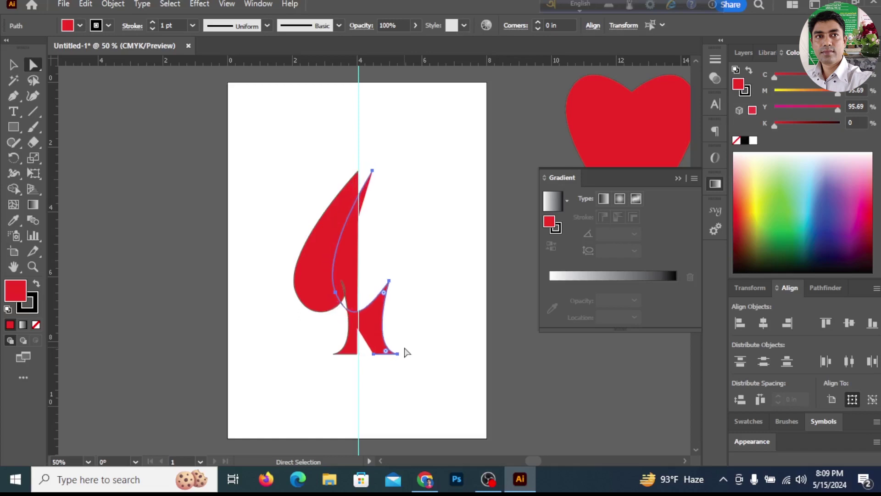
key("Right")
key("Right")
key("Right")
key("Right")
key("Right")
key("Right")
key("Right")
key("Right")
key("Right")
key("Right")
key("Right")
key("Right")
key("Right")
key("Right")
key("Right")
key("Right")
key("Right")
key("Right")
key("Right")
key("Right")
key("Right")
key("Right")
key("Right")
key("Right")
key("Right")
key("Right")
key("Right")
key("Right")
key("Right")
key("Right")
key("Right")
key("Right")
key("Right")
key("Right")
key("Right")
key("Right")
key("Right")
key("Right")
key("Right")
key("Right")
key("Right")
key("Right")
key("Right")
key("Right")
key("Right")
key("Right")
key("Right")
key("Right")
key("Right")
key("Right")
key("Right")
key("Right")
key("Right")
key("Right")
key("Right")
key("Right")
key("Right")
key("Right")
key("Right")
key("Right")
key("Right")
key("Right")
key("Delete")
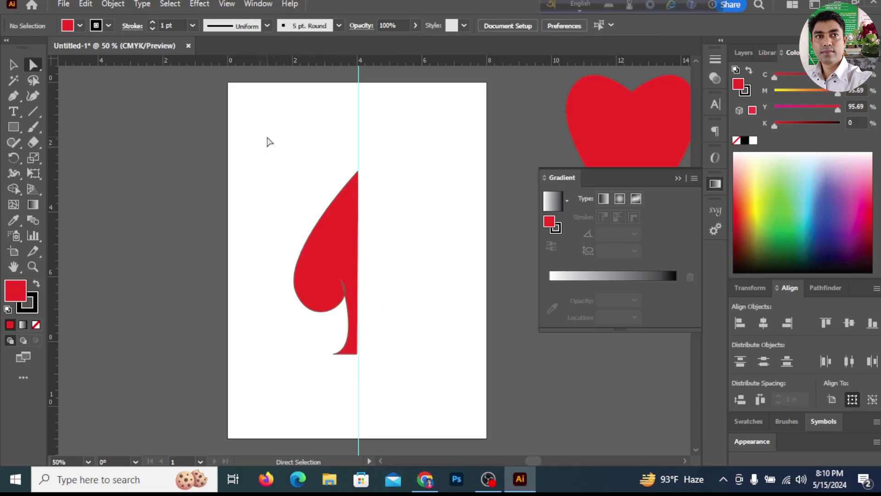
Select all of the remaining left spade half and create a copy of it reflected across the vertical axis.
left_click_drag(324, 253, 423, 413)
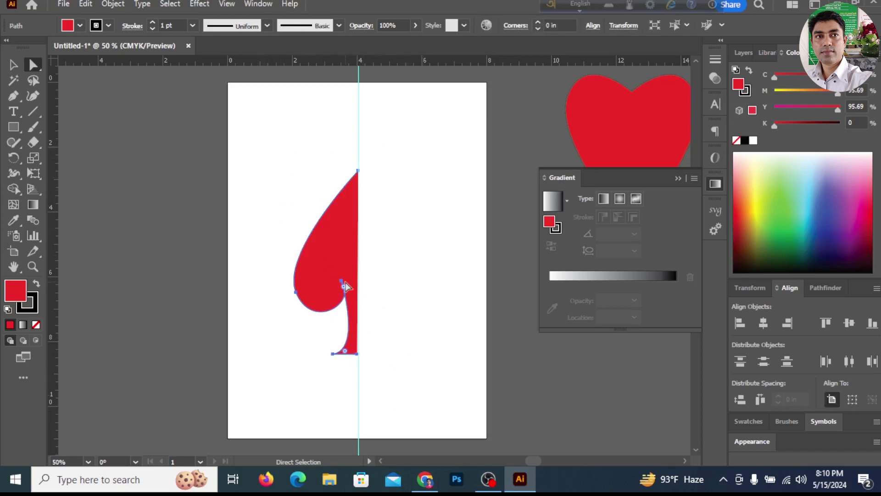
right_click(351, 336)
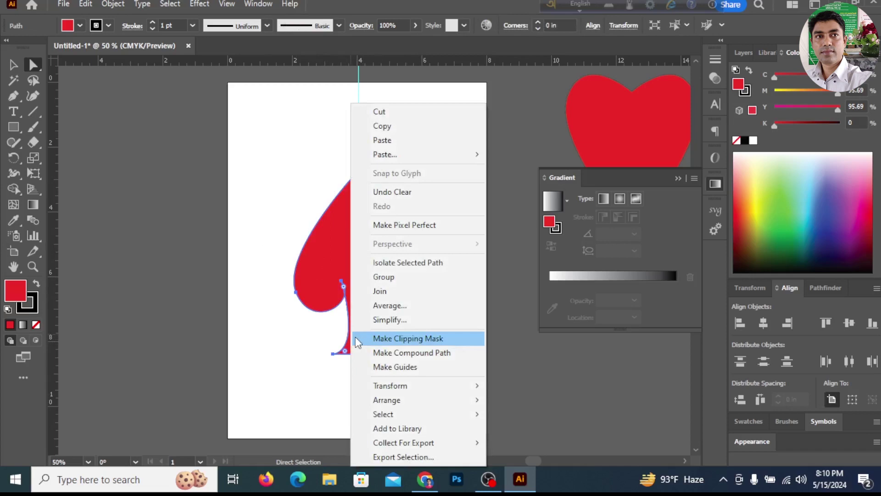
mouse_move(403, 408)
mouse_move(407, 383)
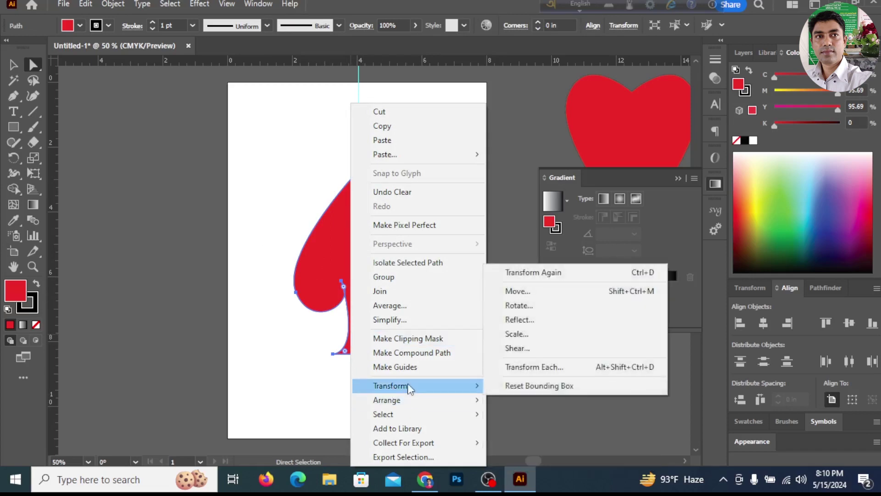
left_click(535, 321)
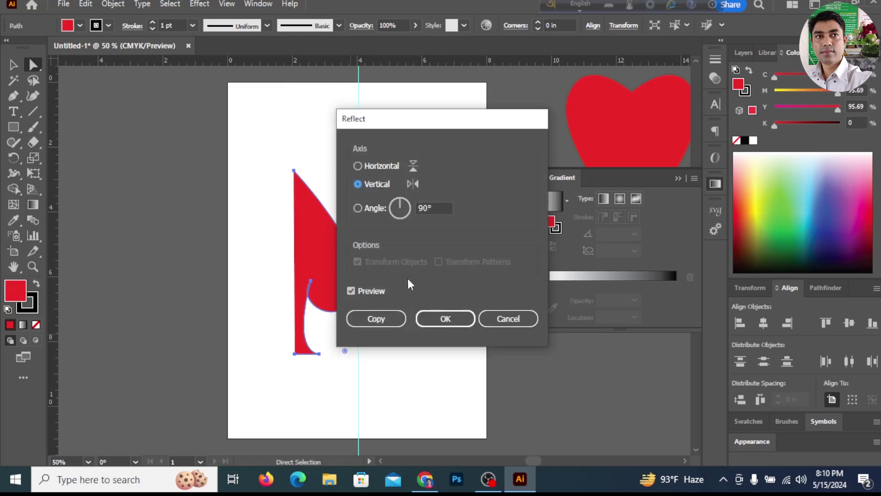
left_click(391, 318)
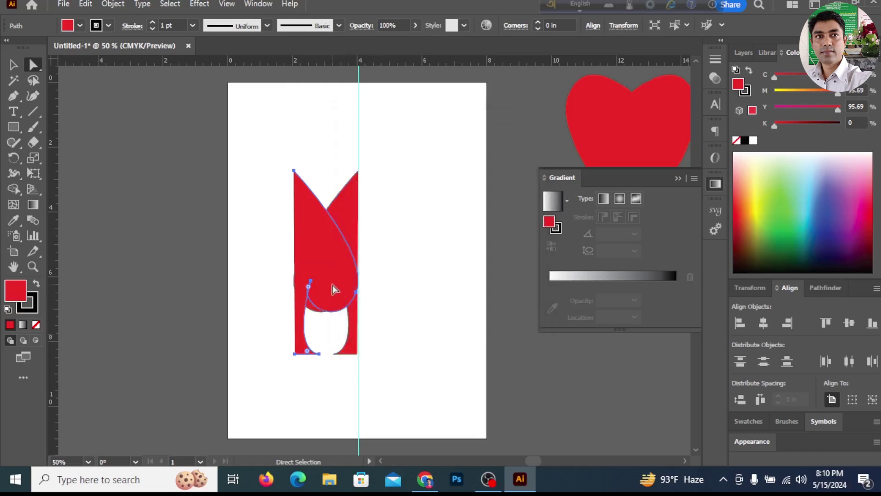
Nudge the reflected spade half right until its straight edge reaches the centre guide beside the original left half.
key("Right")
key("Right")
key("Right")
key("Right")
key("Right")
key("Right")
key("Right")
key("Right")
key("Right")
key("Right")
key("Right")
key("Right")
key("Right")
key("Right")
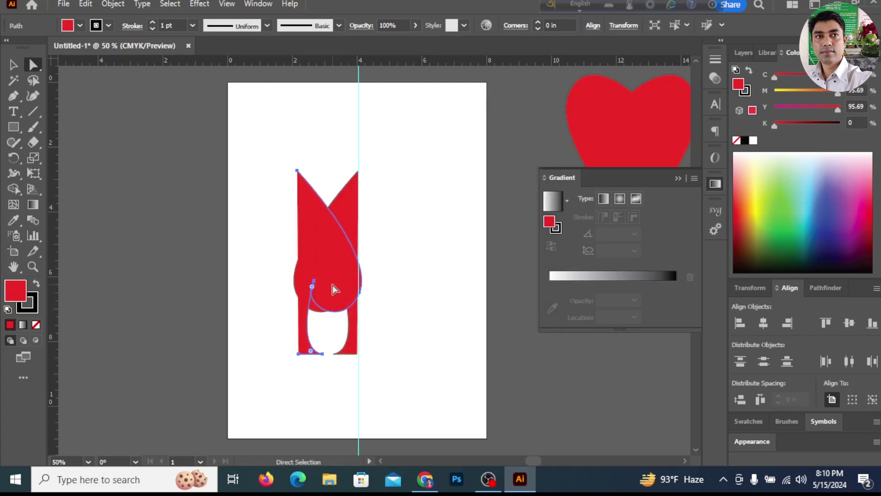
key("Right")
key("Right")
key("Right")
key("Right")
key("Right")
key("Right")
key("Right")
key("Right")
key("Right")
key("Right")
key("Right")
key("Right")
key("Right")
key("Right")
key("Right")
key("Right")
key("Right")
key("Right")
key("Right")
key("Right")
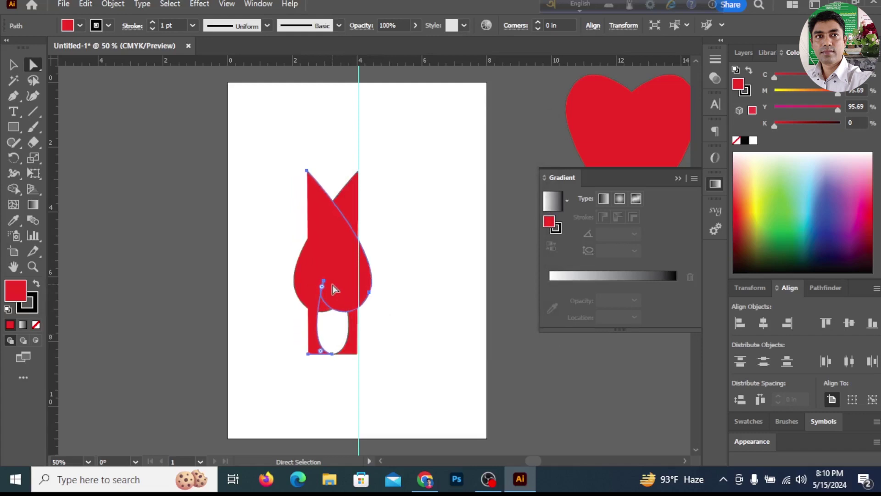
key("Right")
key("Right")
key("Right")
key("Right")
key("Right")
key("Right")
key("Right")
key("Right")
key("Right")
key("Right")
key("Right")
key("Right")
key("Right")
key("Right")
key("Right")
key("Right")
key("Right")
key("Right")
key("Right")
key("Right")
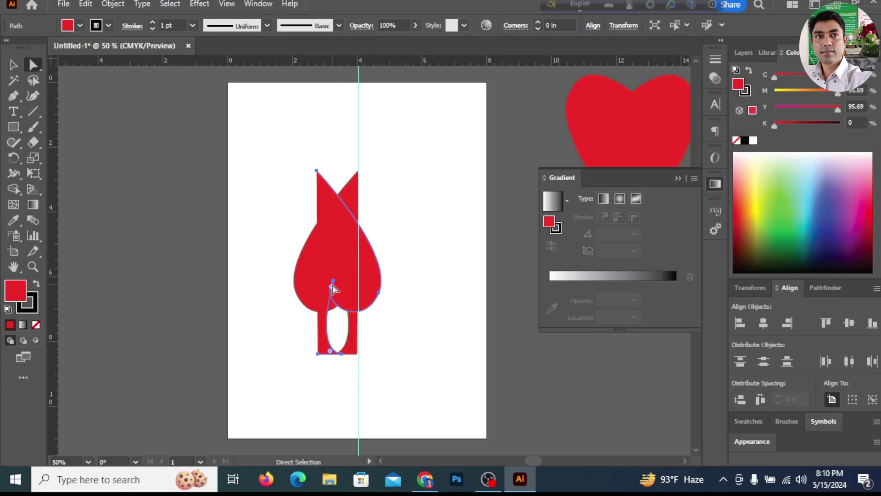
key("Right")
key("Right")
key("Right")
key("Right")
key("Right")
key("Right")
key("Right")
key("Right")
key("Right")
key("Right")
key("Right")
key("Right")
key("Right")
key("Right")
key("Right")
key("Right")
key("Right")
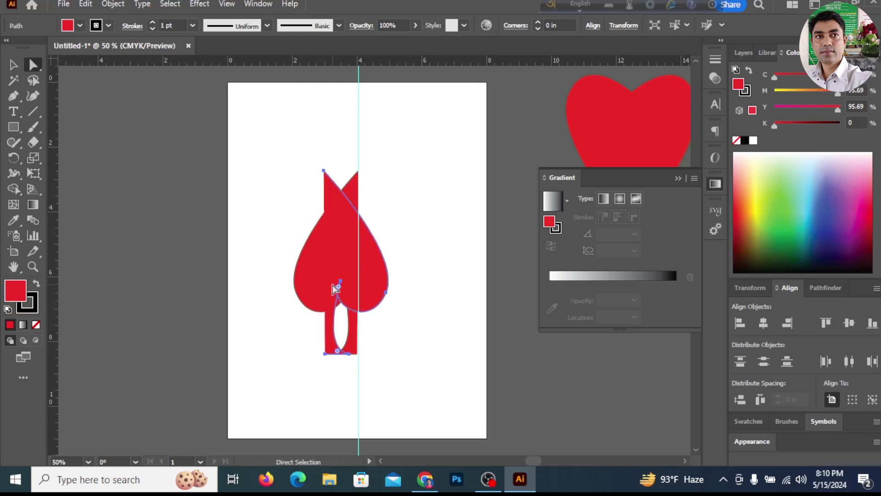
key("Right")
key("Right")
key("Right")
key("Right")
key("Right")
key("Right")
key("Right")
key("Right")
key("Right")
key("Right")
key("Right")
key("Right")
key("Right")
key("Right")
key("Right")
key("Right")
key("Right")
key("Right")
key("Right")
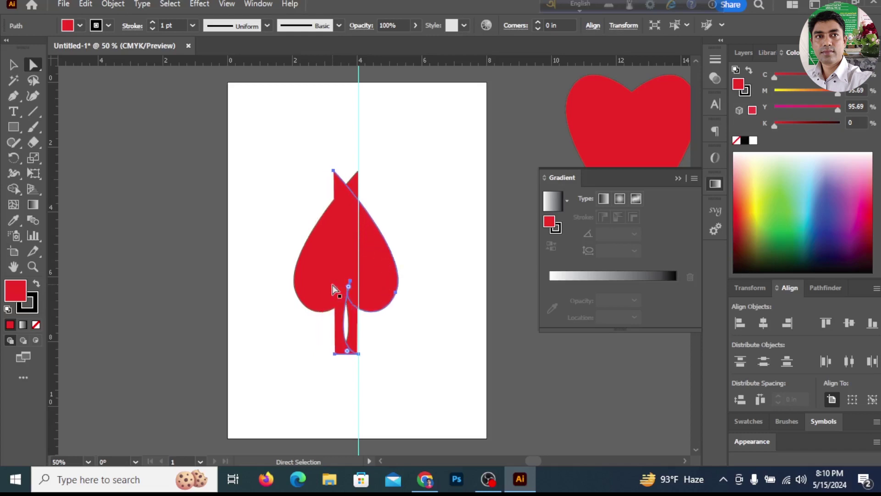
key("Right")
key("Right")
key("Right")
key("Right")
key("Right")
key("Right")
key("Right")
key("Right")
key("Right")
key("Right")
key("Right")
key("Right")
key("Right")
key("Right")
key("Right")
key("Right")
key("Right")
key("Right")
key("Right")
key("Right")
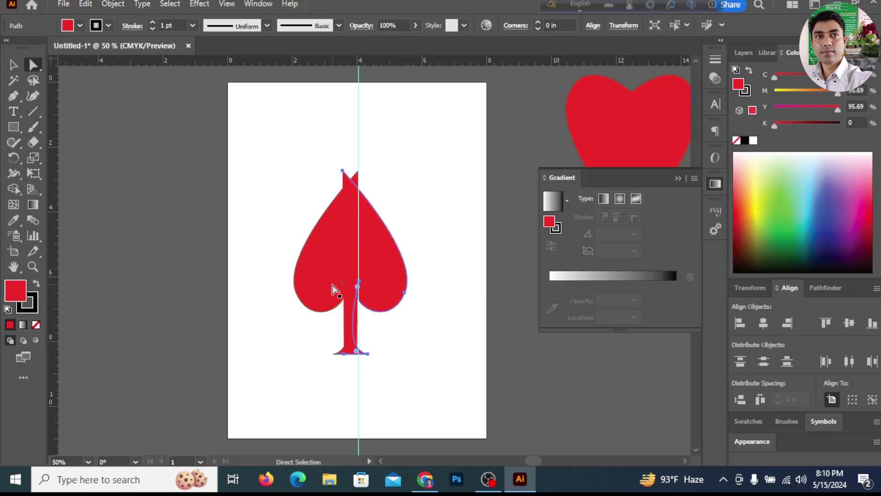
key("Right")
key("Right")
key("Right")
key("Right")
key("Right")
key("Right")
key("Right")
key("Right")
key("Right")
key("Right")
key("Right")
key("Right")
key("Right")
key("Right")
key("Right")
key("Right")
key("Right")
key("Right")
key("Right")
key("Right")
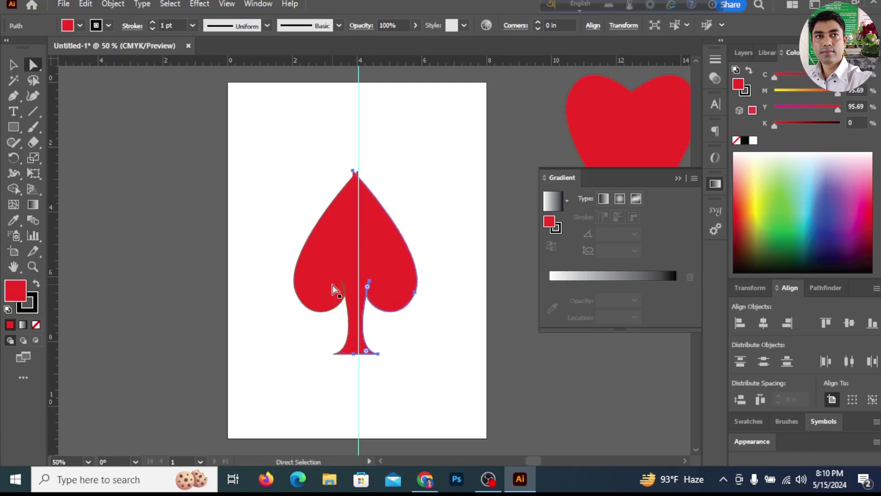
key("Right")
key("Right")
key("Right")
key("Right")
key("Right")
key("Right")
key("Right")
key("Right")
key("Right")
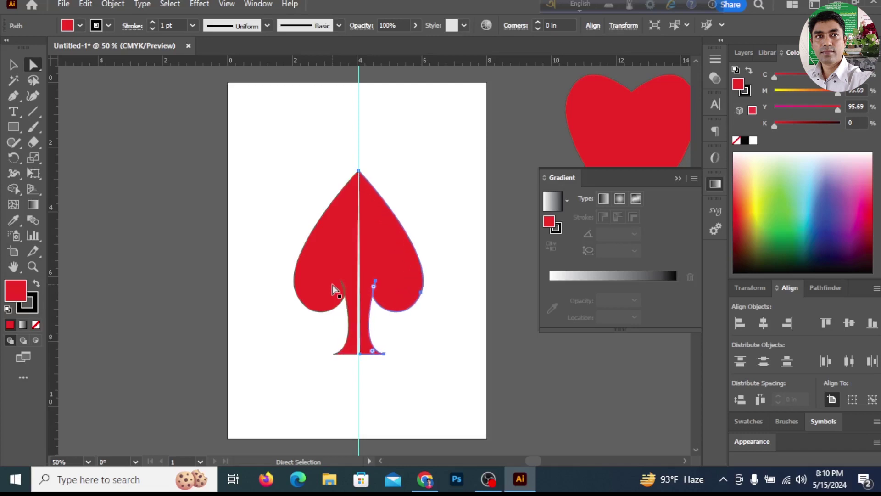
Nudge the reflected spade half slightly back left to close the gap and overlap the original half along the centre guide.
key("Left")
key("Left")
key("Left")
key("Left")
key("Left")
key("Left")
key("Left")
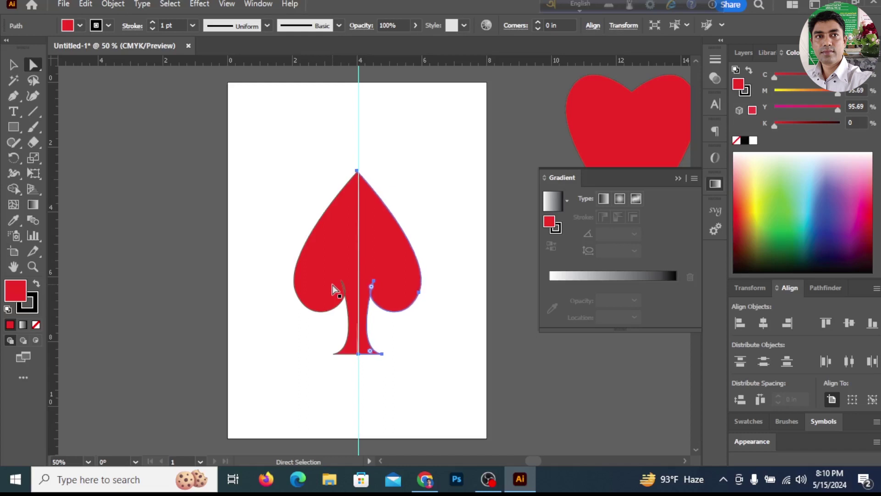
key("Left")
key("Left")
key("Left")
key("Left")
key("Left")
key("Left")
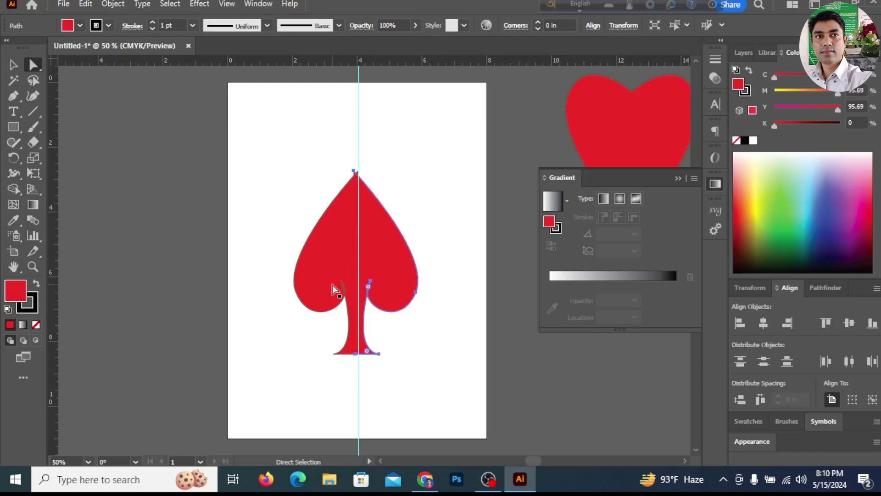
Nudge the reflected spade half right until its tip and straight edge meet the original half at the centre guide.
key("Left")
key("Right")
key("Right")
key("Right")
key("Right")
key("Right")
key("Right")
key("Right")
key("Right")
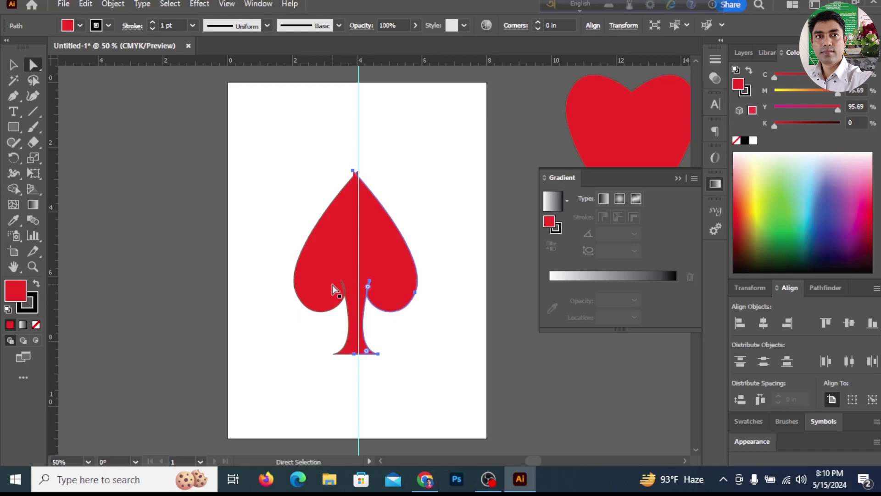
key("Right")
key("Right")
key("Right")
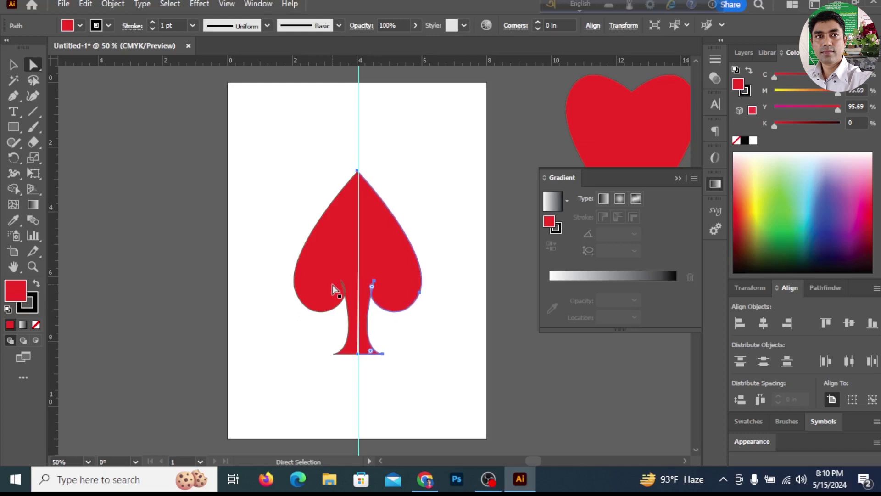
Deselect the reflected spade half and hide the guides.
left_click(12, 65)
left_click(386, 137)
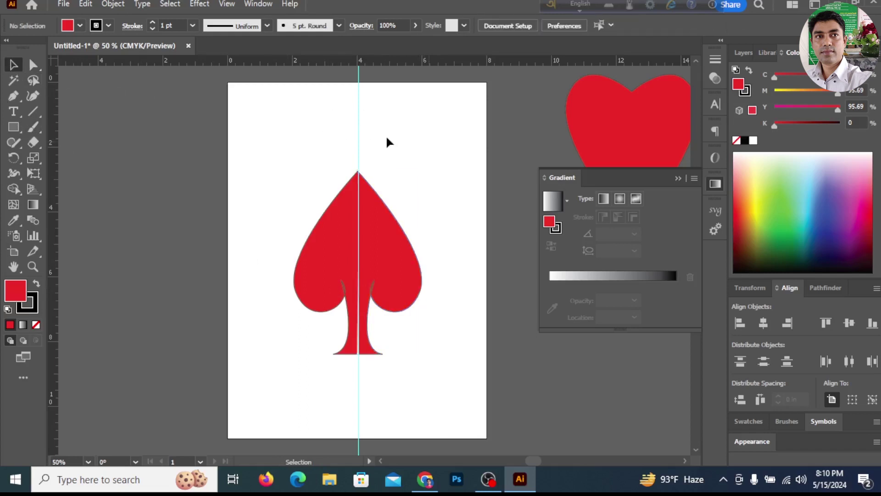
right_click(357, 130)
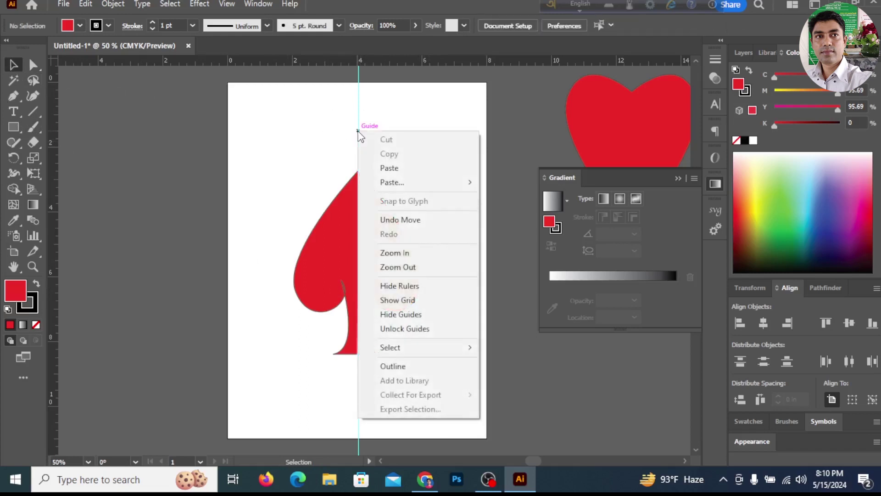
left_click(403, 314)
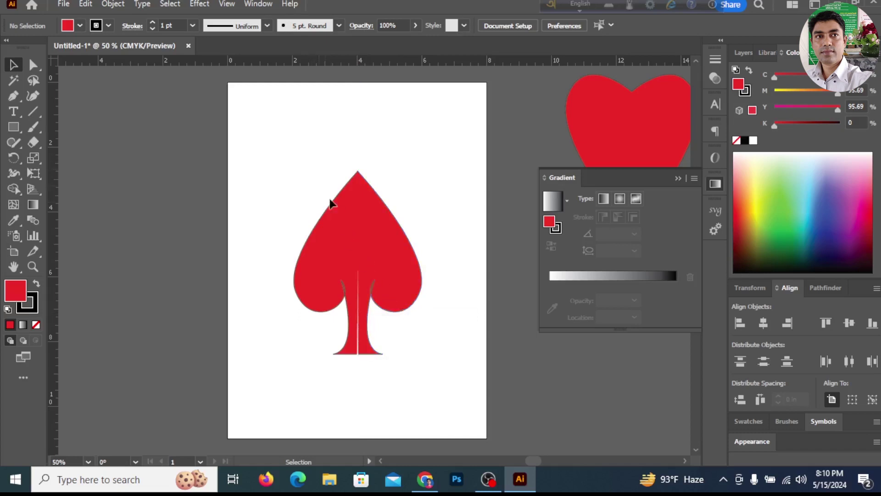
Try averaging all anchor points of both spade halves along both axes, and undo it.
left_click_drag(365, 277, 370, 254)
left_click_drag(337, 153, 382, 199)
right_click(362, 189)
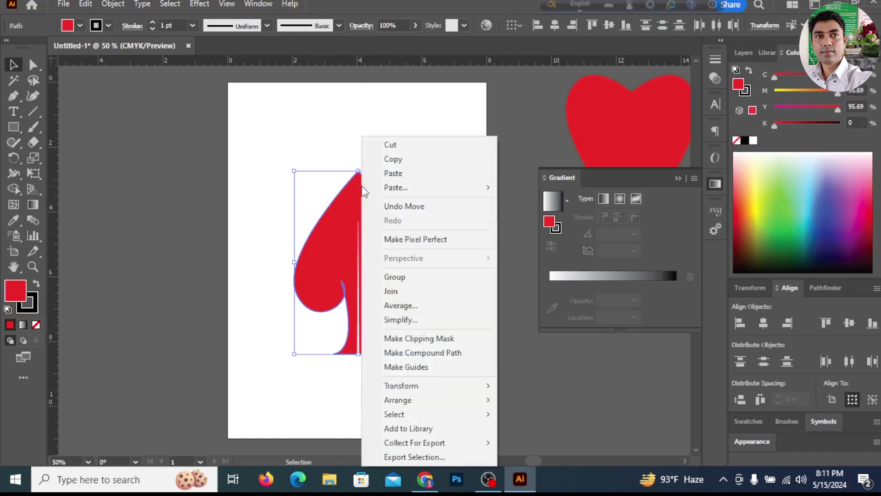
left_click(392, 305)
left_click(406, 277)
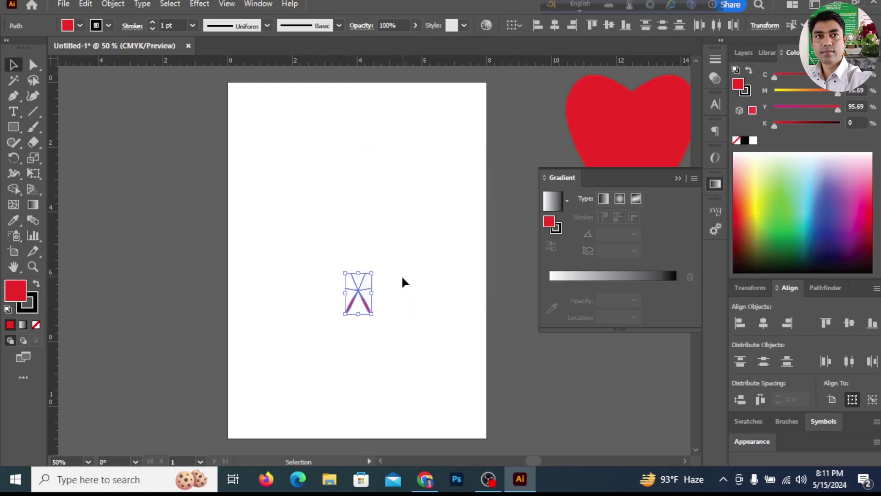
key("ctrl+z")
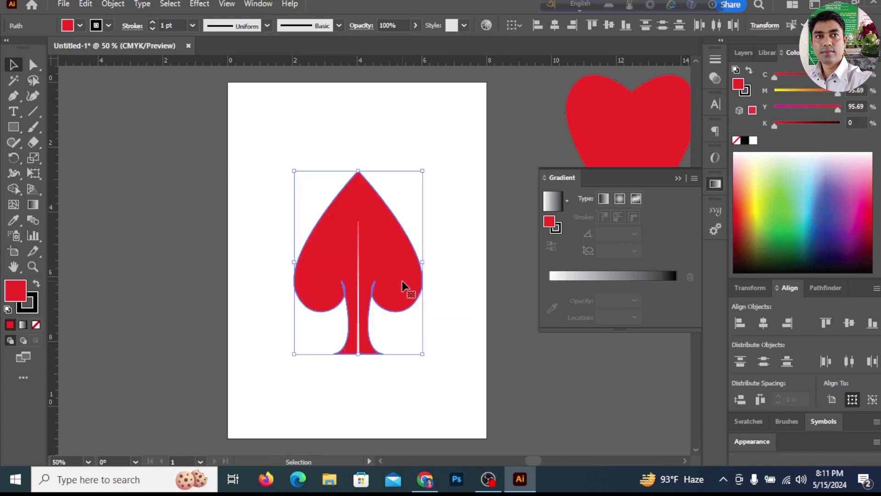
Select only the top anchor points of both spade halves and average them along both axes.
left_click(32, 64)
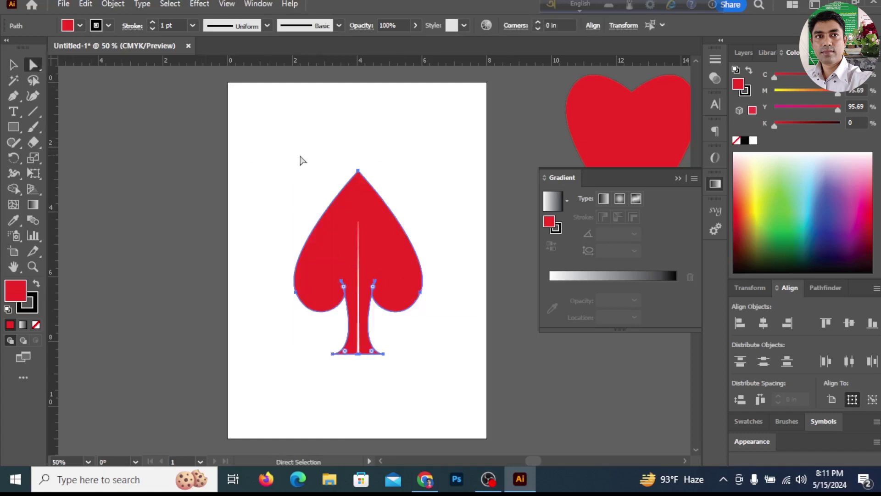
left_click_drag(429, 242, 429, 242)
right_click(355, 181)
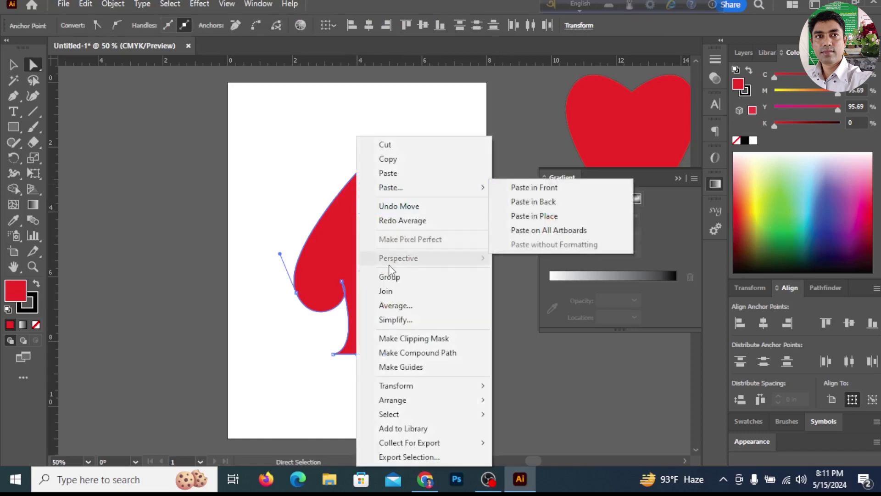
left_click(384, 306)
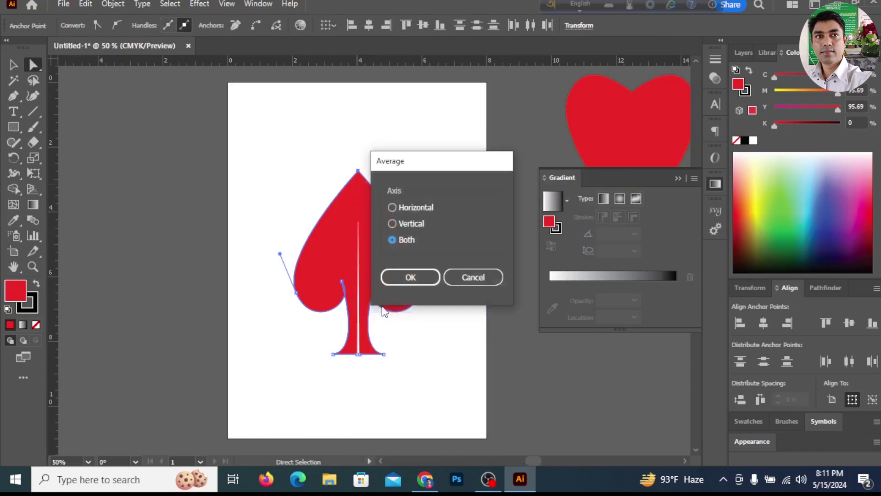
left_click(409, 277)
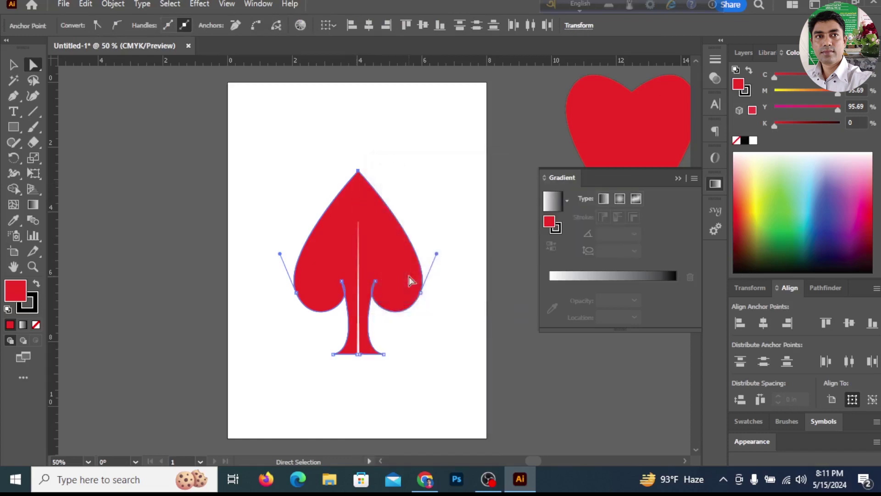
right_click(360, 186)
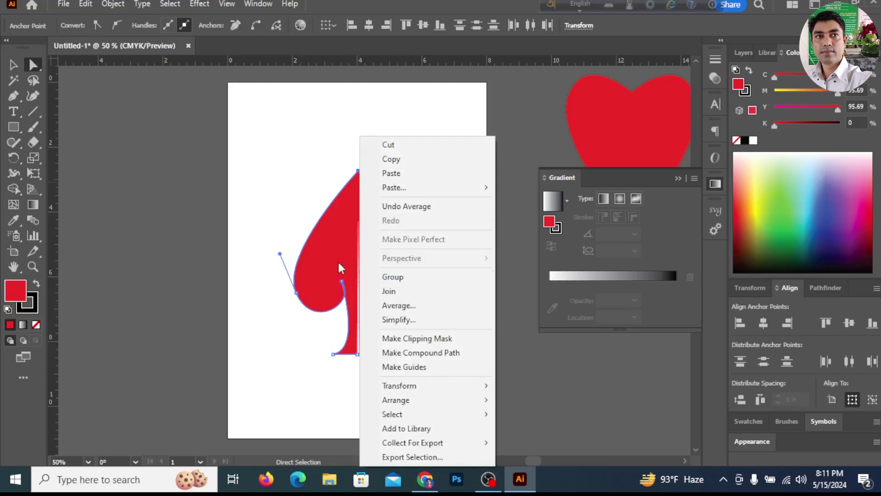
left_click(275, 209)
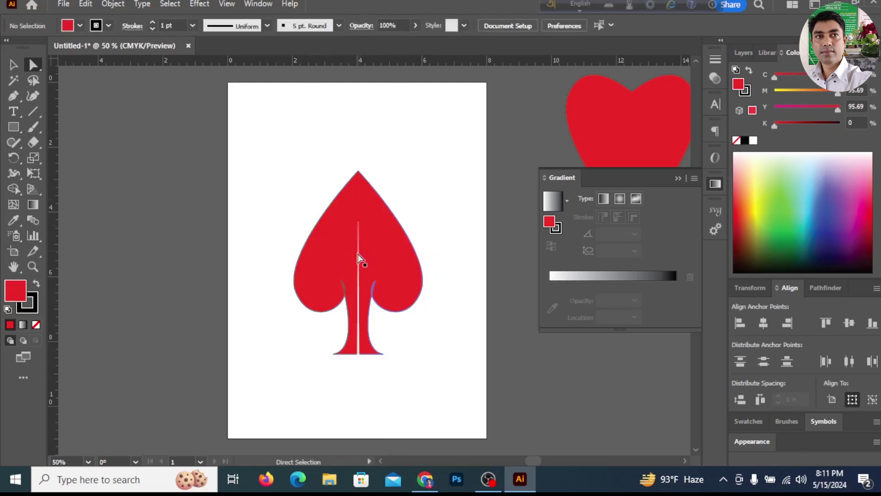
Join the two halves' anchor points at the spade's top tip into one path and deselect it.
left_click_drag(301, 158, 365, 231)
right_click(365, 230)
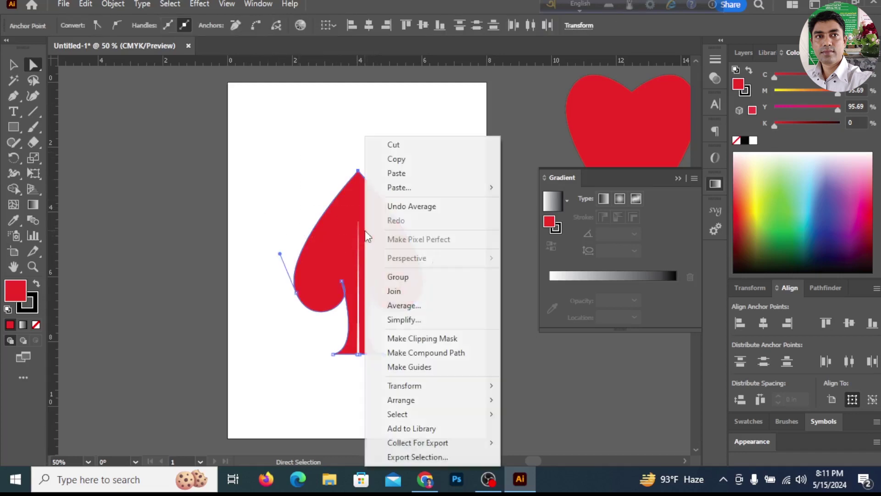
left_click(393, 293)
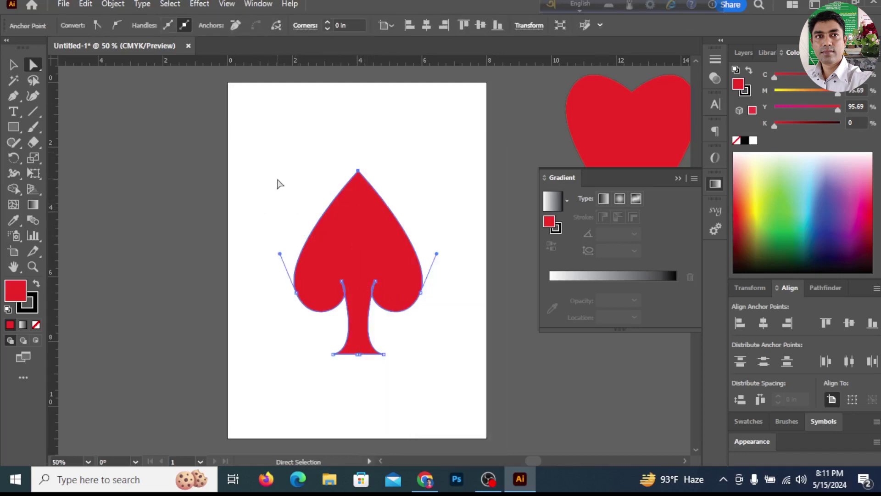
left_click(271, 203)
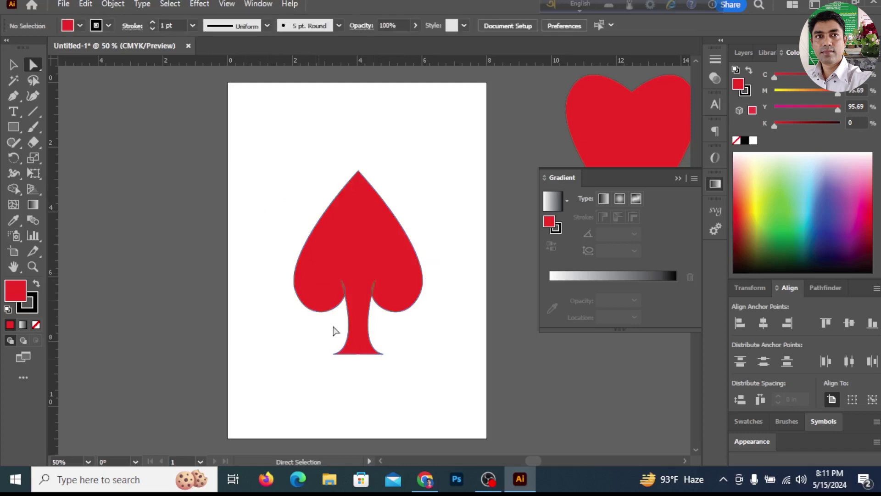
Shorten the spade's stem by moving its base anchor points up about 0.96 in.
left_click_drag(421, 358, 361, 327)
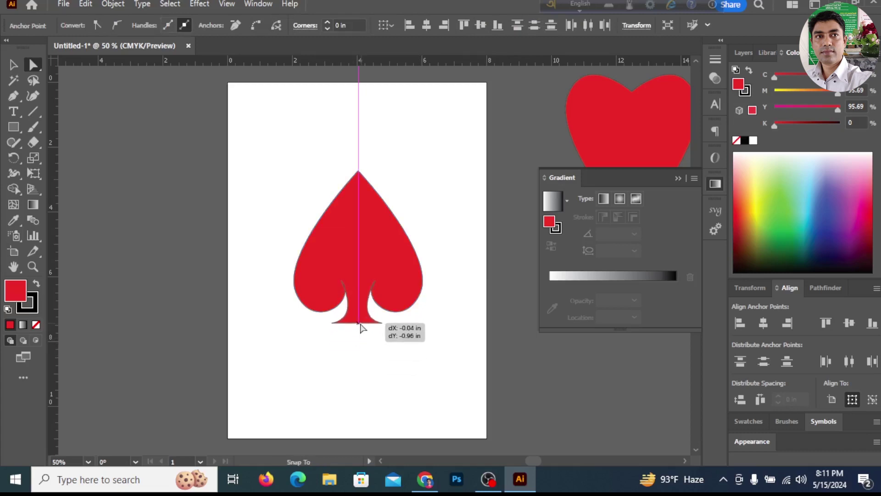
left_click_drag(361, 328, 361, 328)
left_click(360, 347)
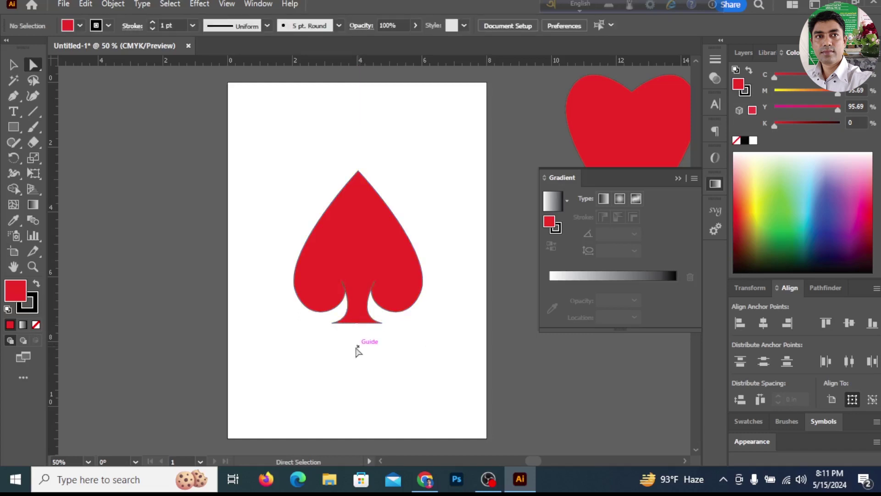
Select the whole spade and change its stroke colour to dark brown.
left_click(13, 64)
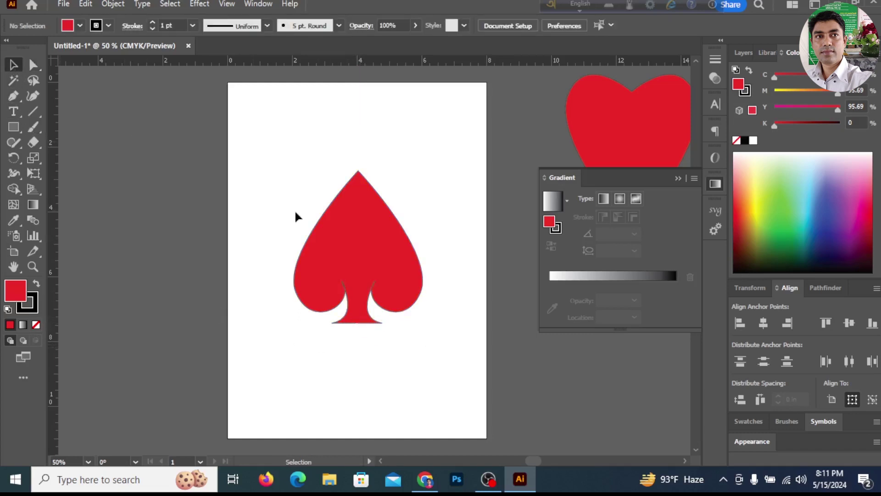
left_click(380, 268)
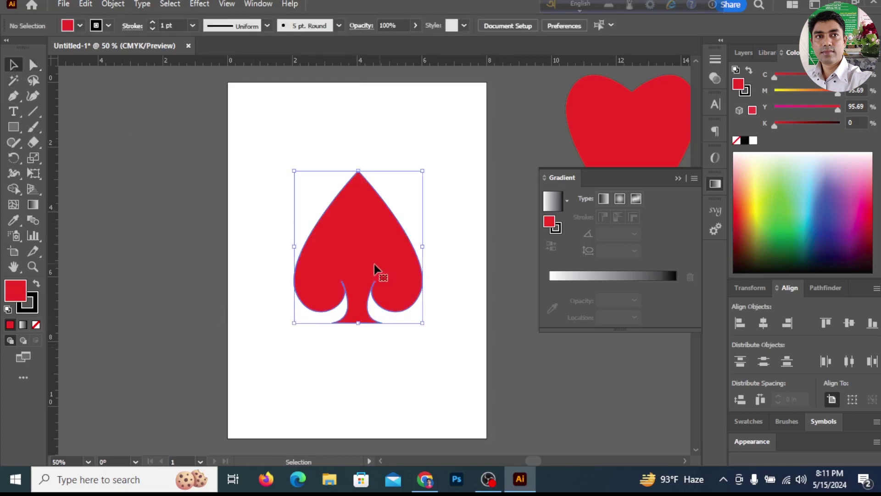
left_click(36, 303)
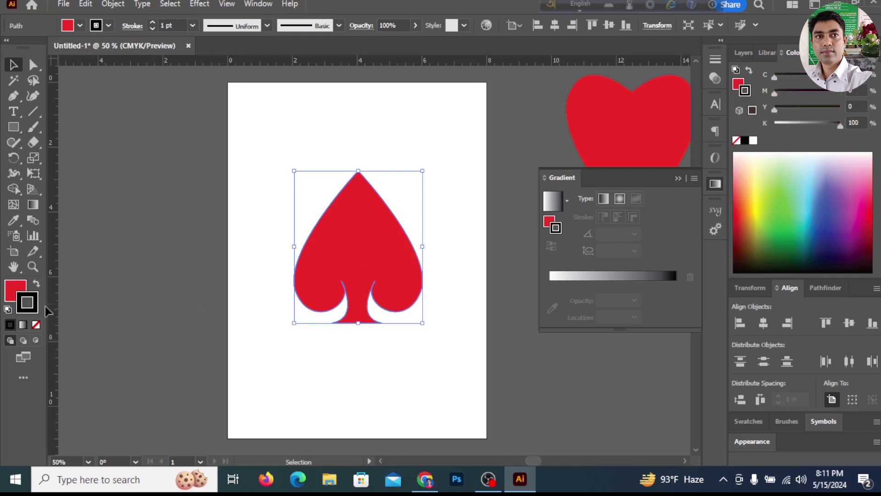
double_click(37, 307)
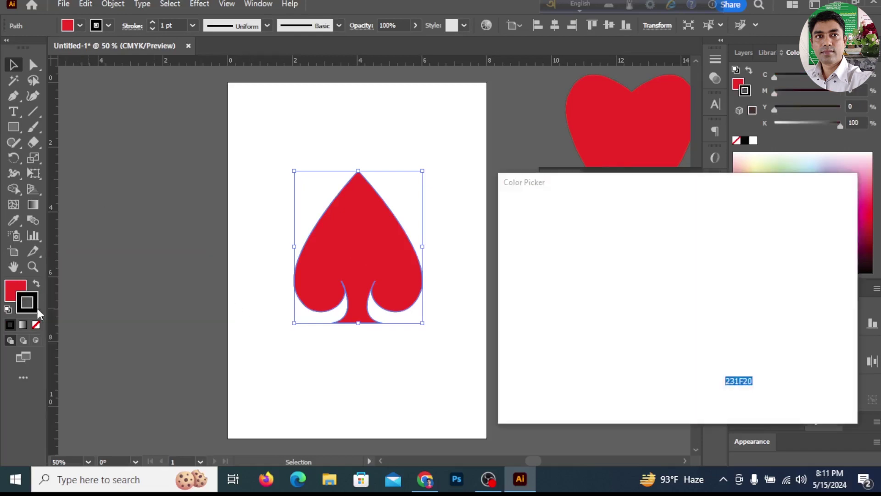
left_click_drag(694, 367, 694, 374)
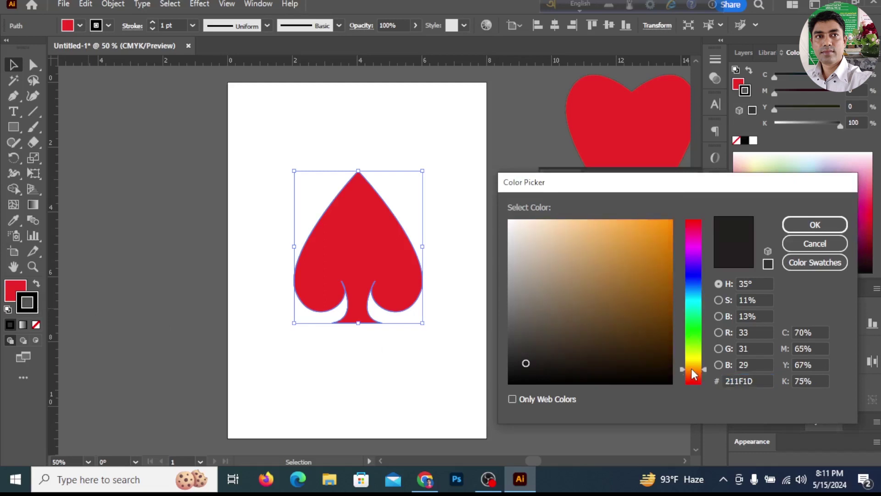
left_click_drag(667, 343, 669, 330)
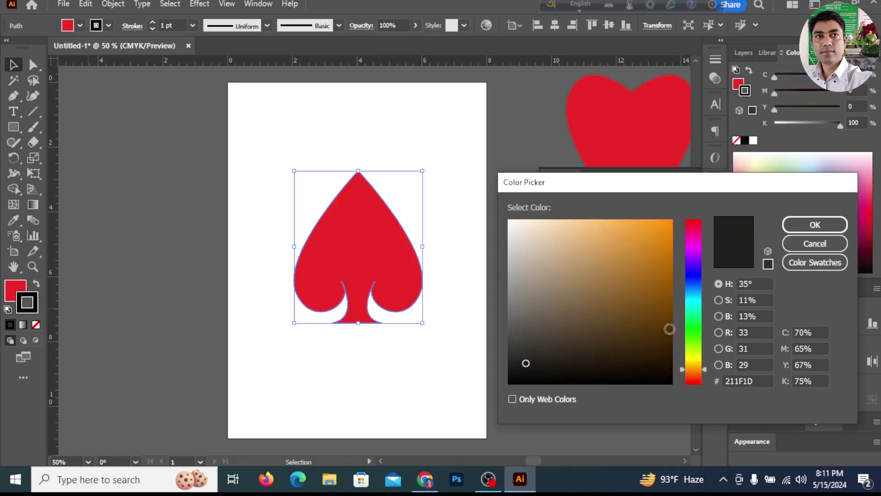
left_click(799, 222)
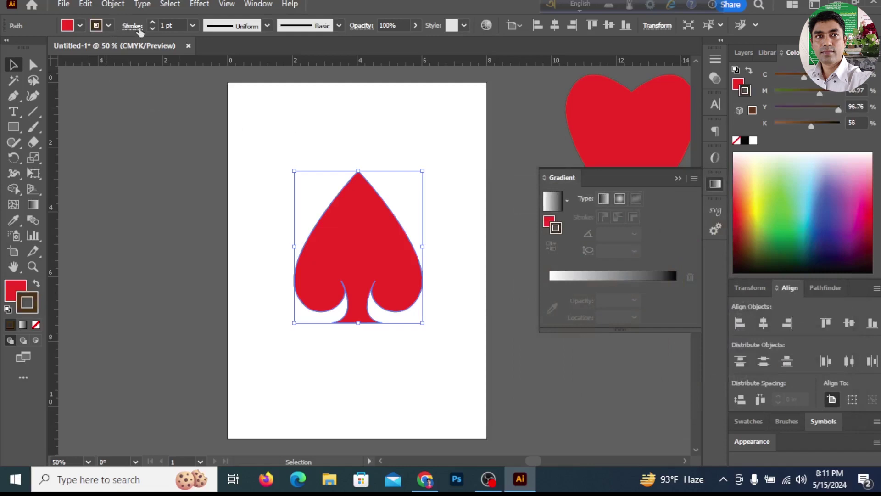
Increase the spade's stroke weight to 13 pt and deselect it.
left_click(154, 20)
left_click(154, 19)
left_click(153, 21)
left_click(153, 22)
left_click(153, 21)
left_click(153, 21)
left_click(153, 22)
left_click(153, 21)
left_click(154, 21)
left_click(154, 21)
left_click(153, 21)
left_click(153, 22)
left_click(267, 345)
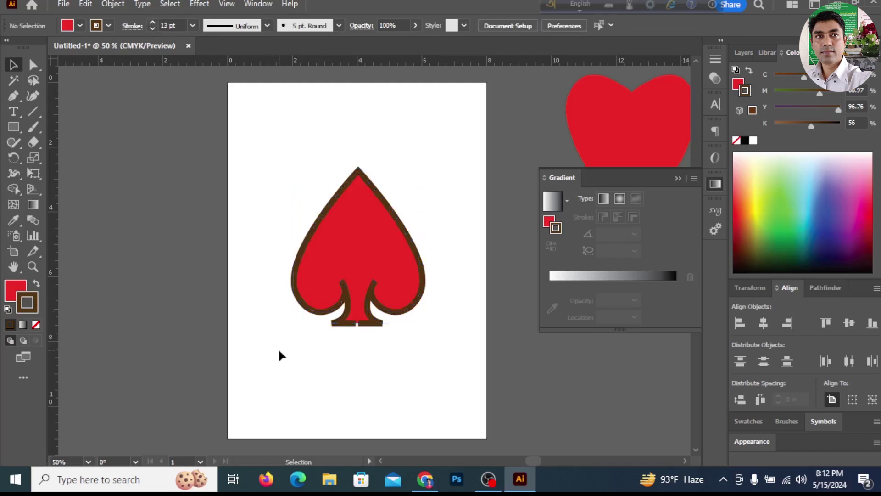
Move the red heart onto the artboard's upper left area and shift the spade down and right beside it.
left_click_drag(640, 115, 200, 219)
left_click_drag(351, 240, 389, 271)
left_click_drag(209, 246, 310, 166)
left_click_drag(407, 273, 420, 264)
left_click_drag(305, 218, 306, 239)
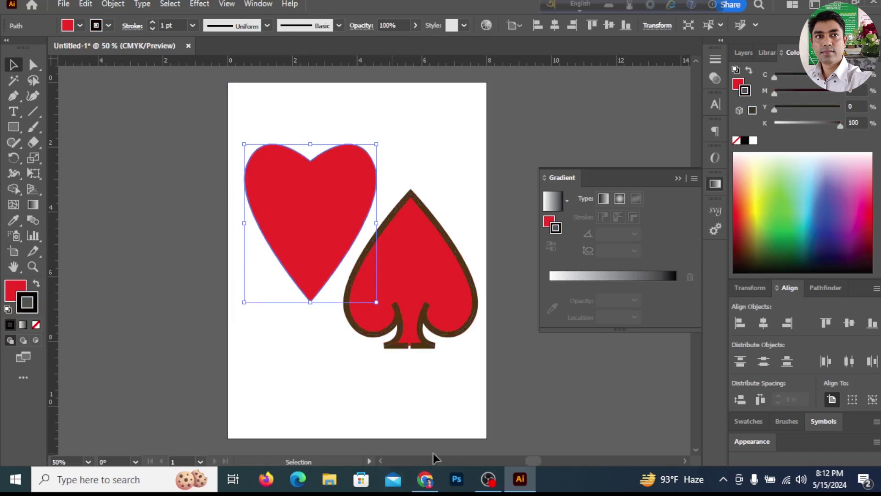